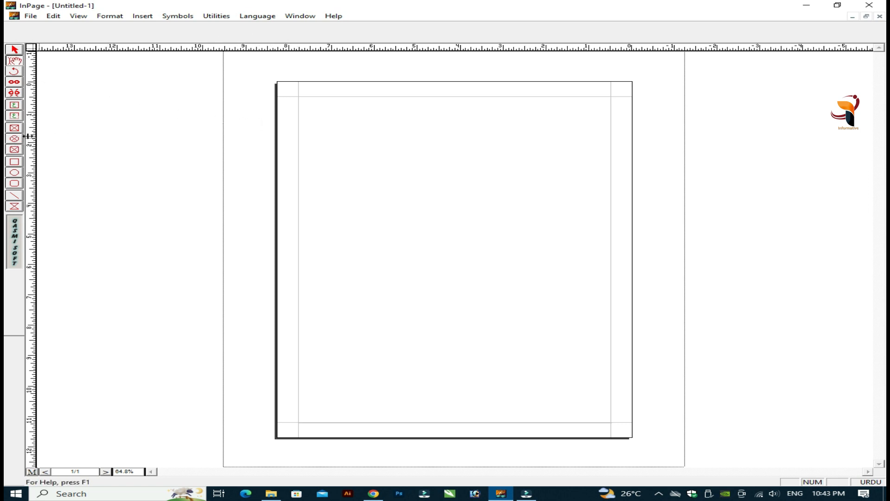
Step: Pick the Text Box tool from the left toolbox
left_click(15, 104)
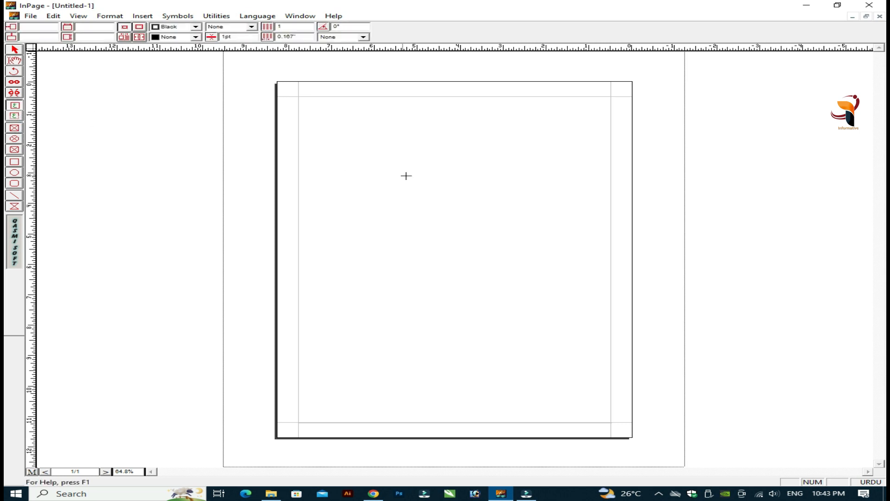
Step: Draw an empty text box in the upper-left page area and select it with the arrow tool
left_click_drag(355, 141, 476, 254)
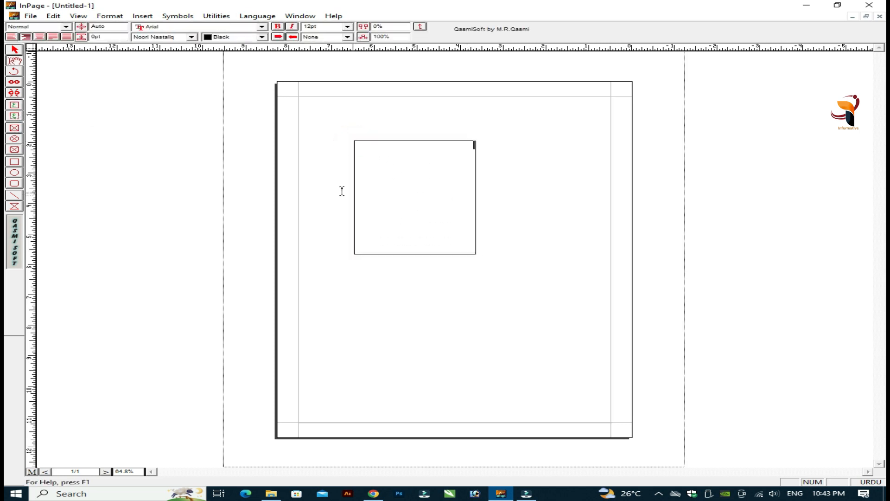
left_click(17, 52)
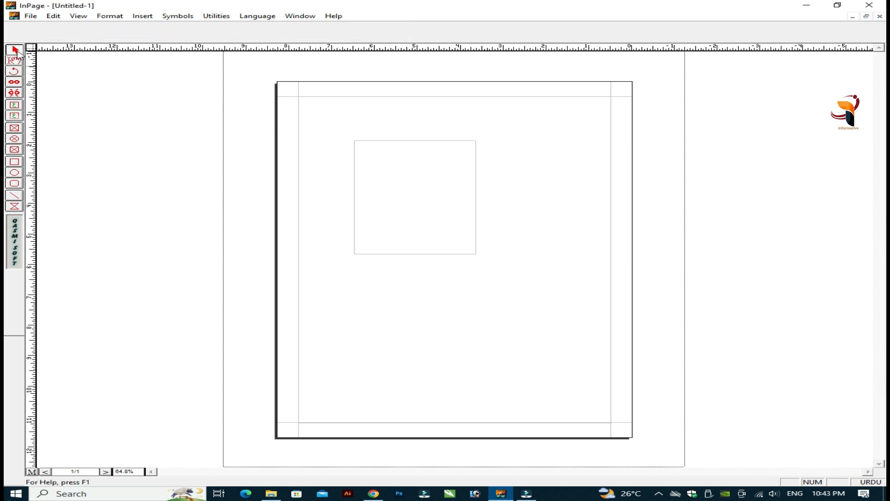
left_click(390, 142)
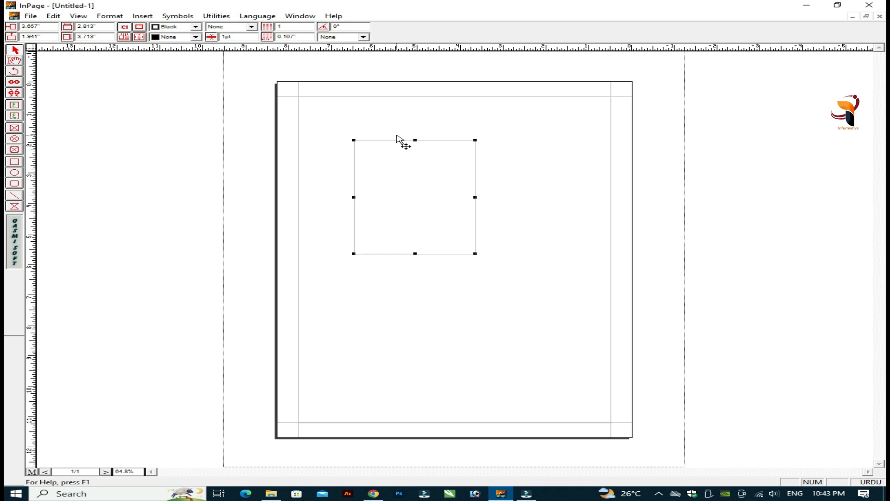
left_click(15, 63)
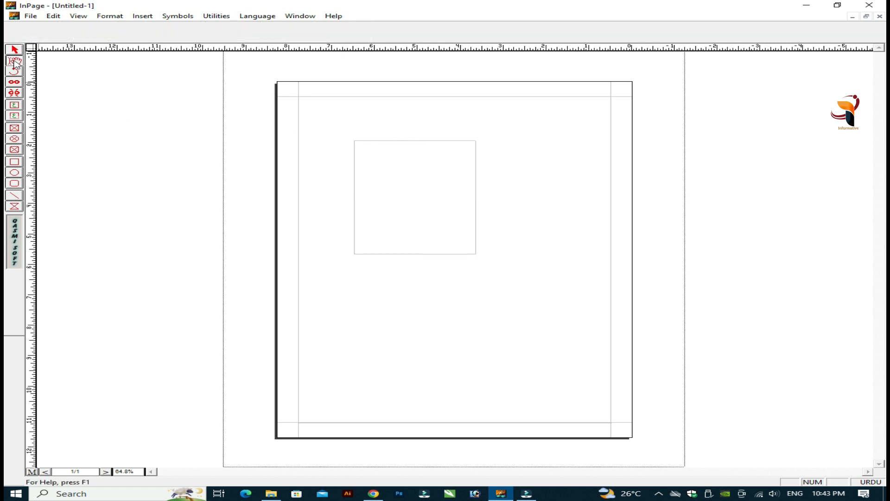
left_click(503, 124)
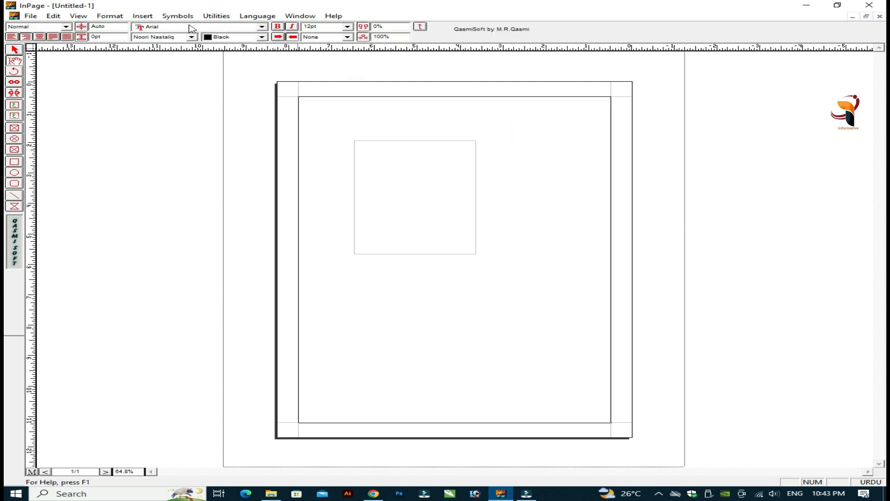
left_click(14, 50)
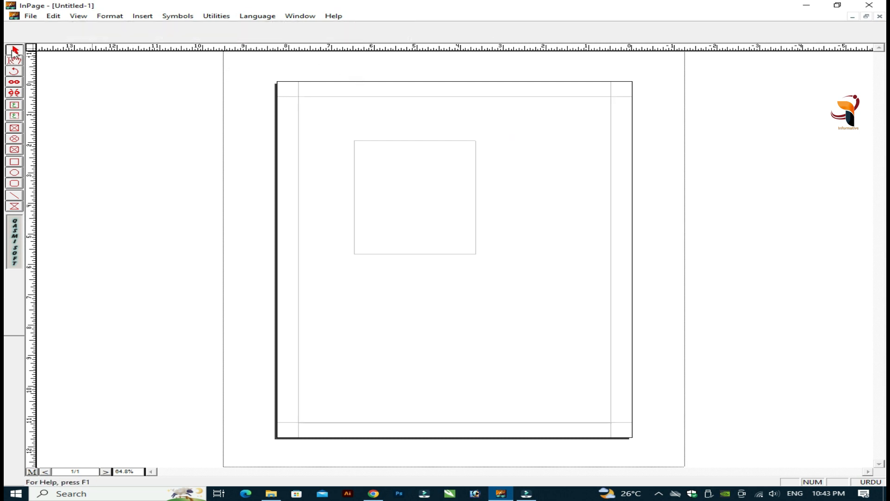
left_click(387, 140)
left_click(383, 141)
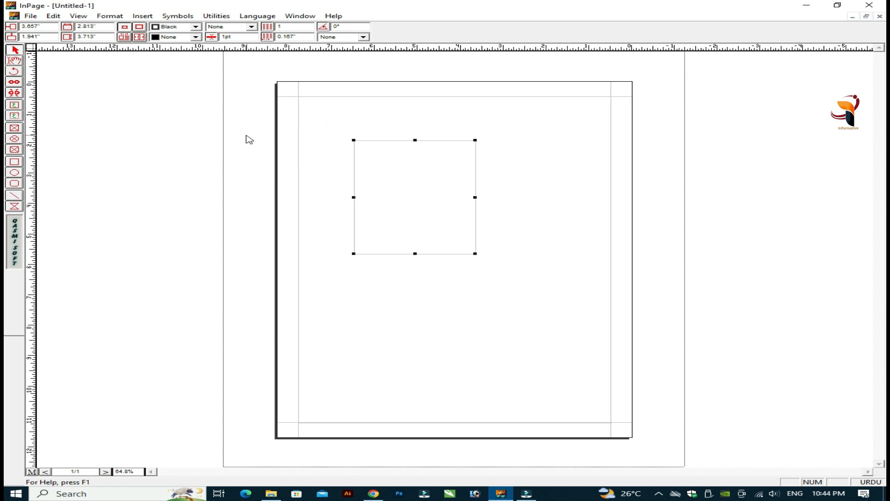
left_click(37, 27)
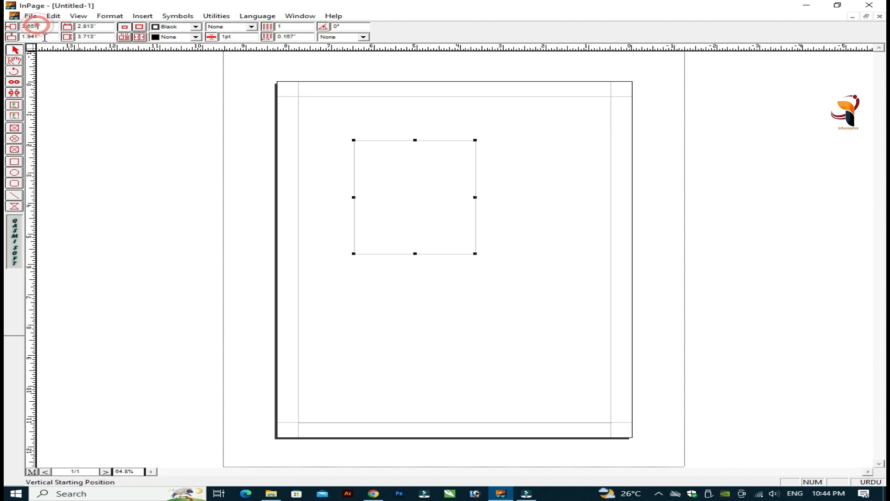
left_click(44, 37)
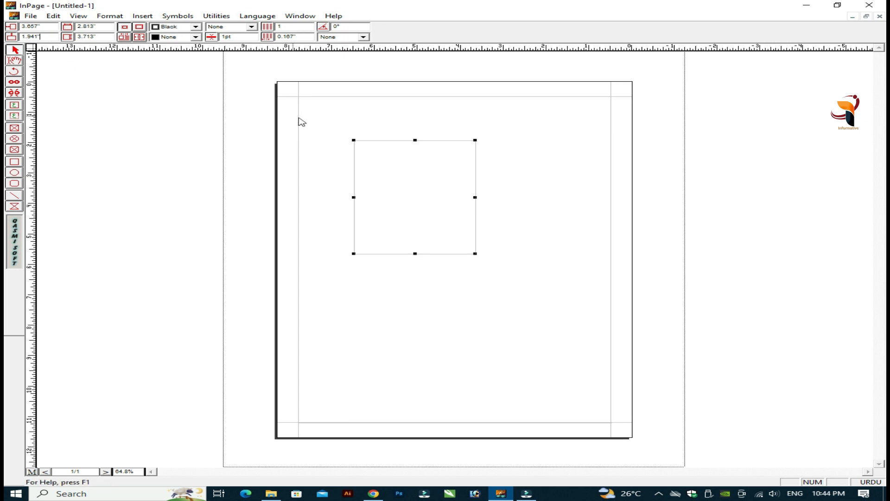
Step: Drag the small text box into the top-left margin corner, reselecting it instead of the page frame
left_click_drag(394, 144, 433, 110)
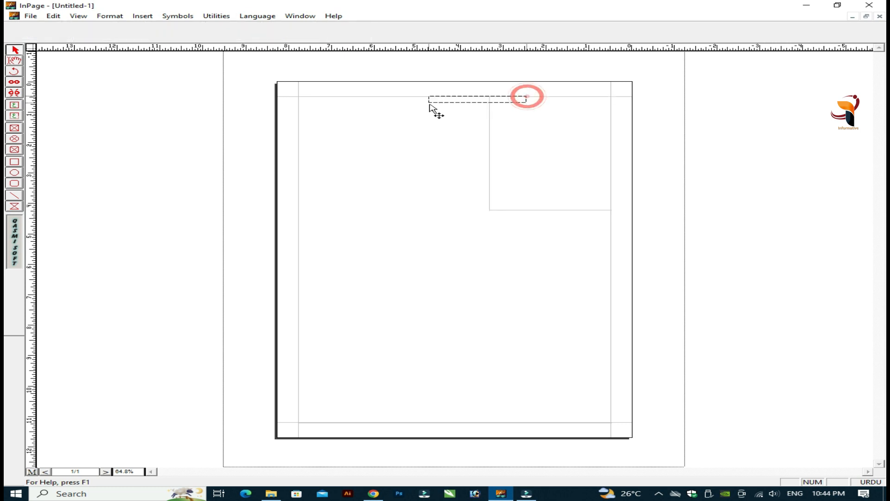
left_click(491, 130)
left_click_drag(511, 94, 487, 118)
left_click(487, 119)
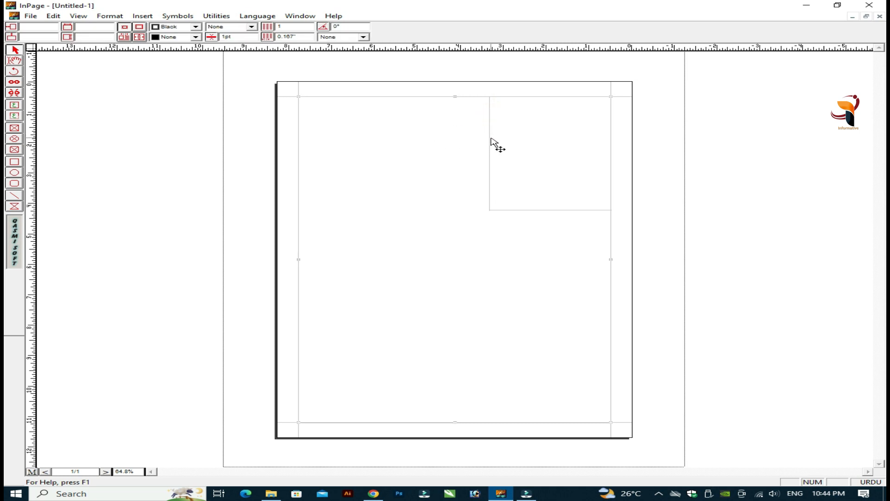
double_click(487, 140)
left_click(559, 222)
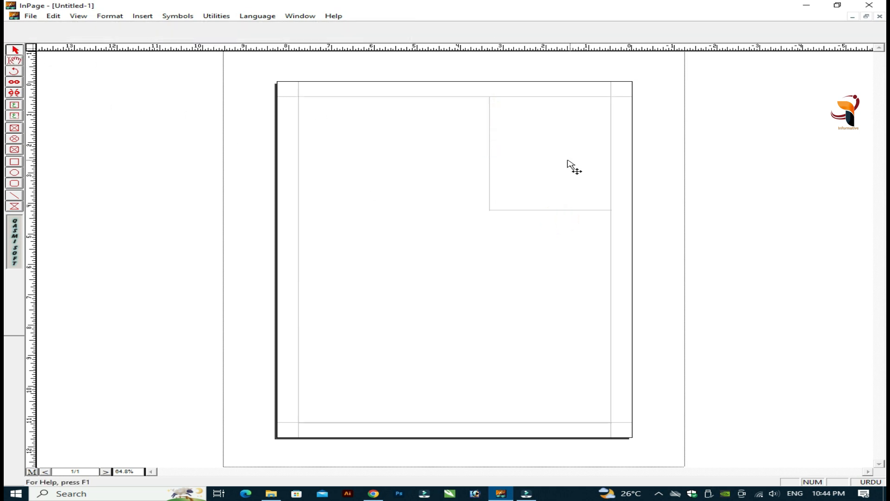
left_click(489, 158)
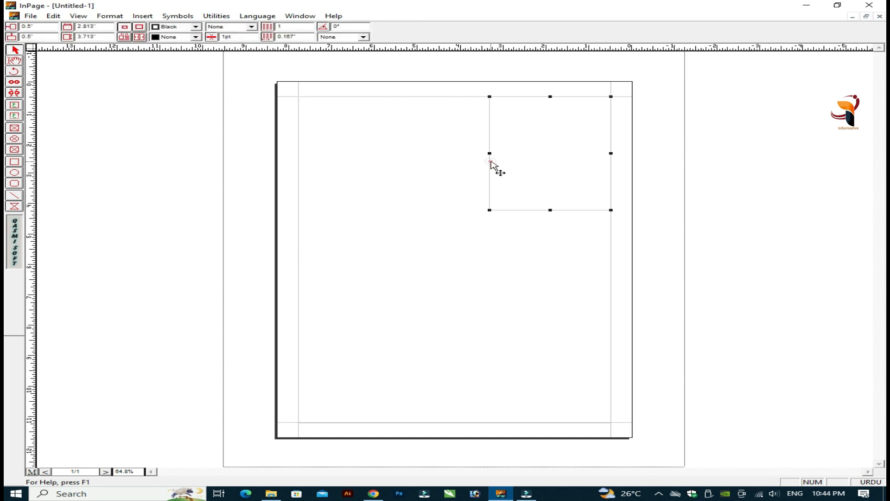
left_click(490, 159)
left_click(489, 140)
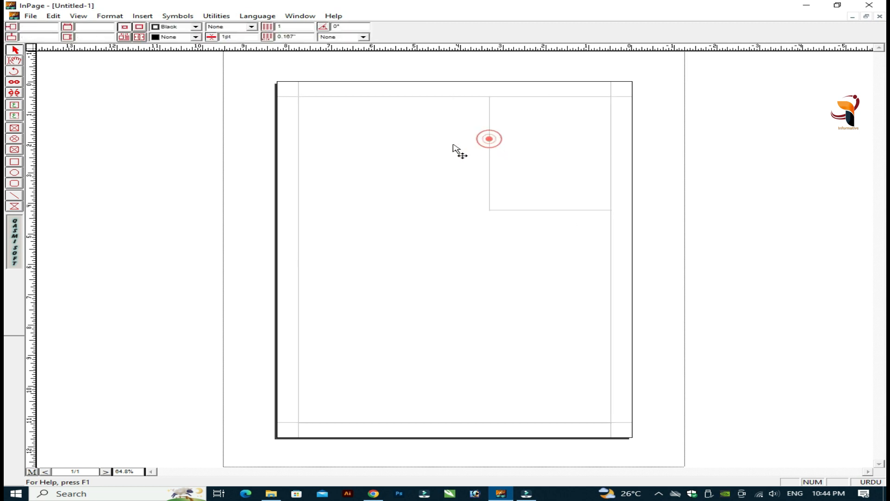
left_click(490, 149)
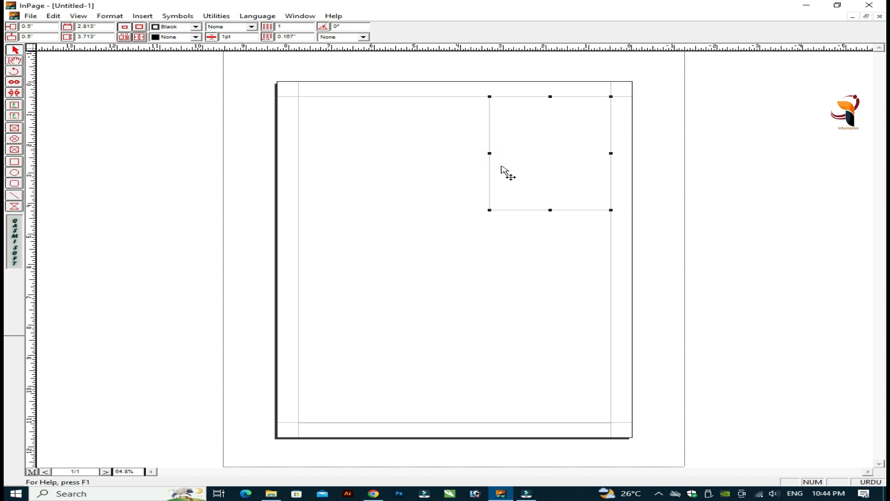
left_click_drag(499, 170, 308, 169)
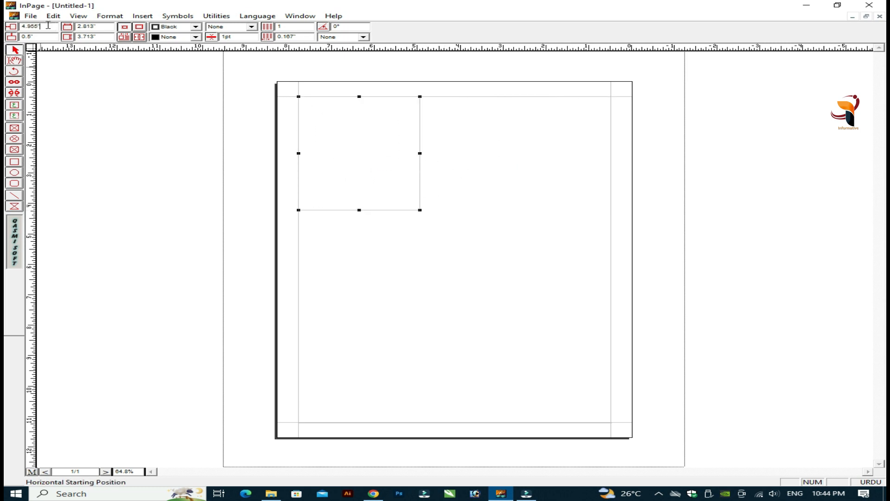
Step: Position the box at 4 inches horizontal and 2 inches vertical in the control palette
double_click(48, 25)
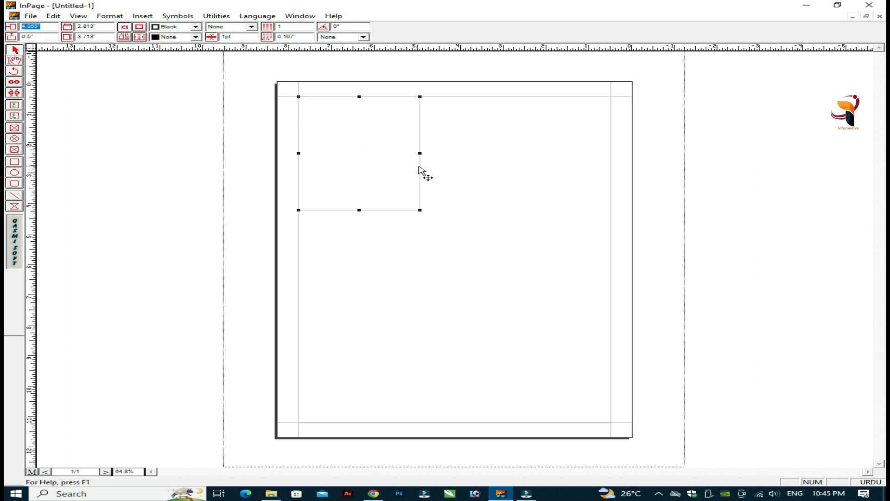
left_click_drag(423, 175, 441, 173)
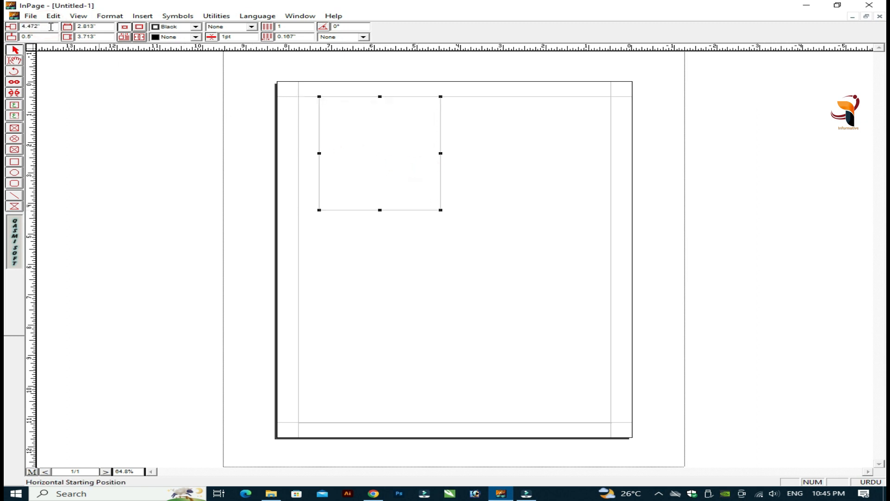
double_click(32, 27)
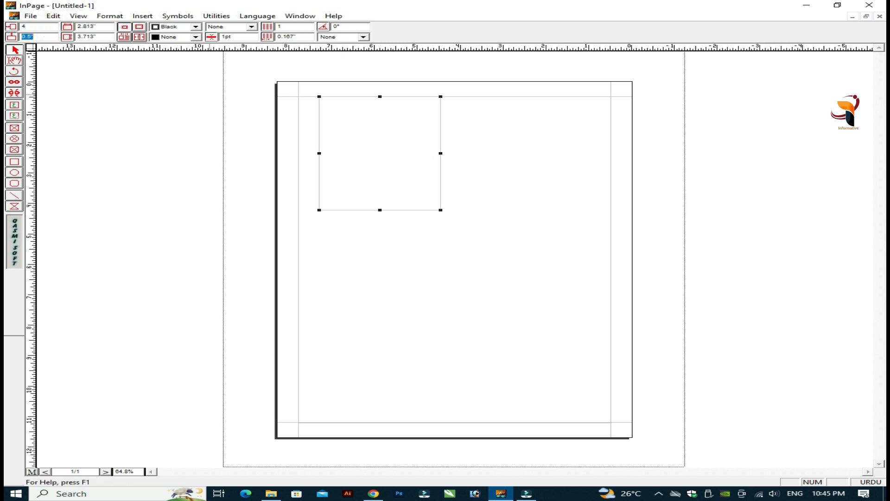
key("Return")
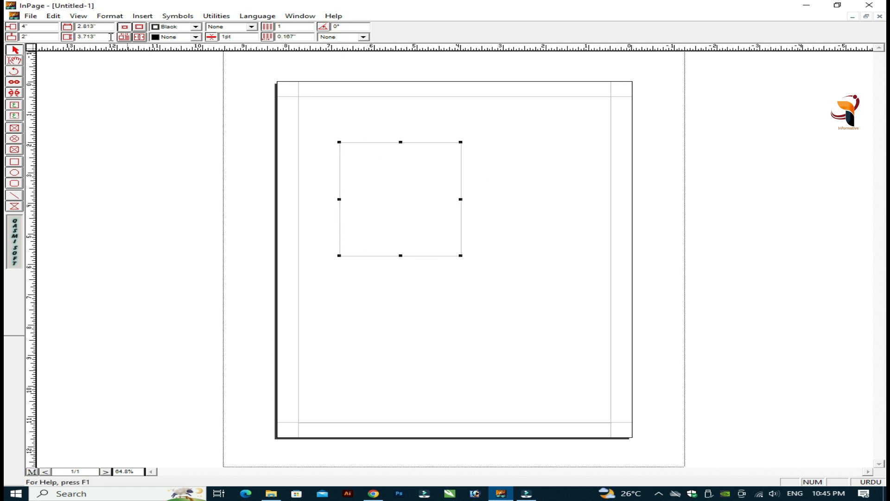
Step: Reposition the small box near the top centre of the page
left_click_drag(381, 145, 463, 142)
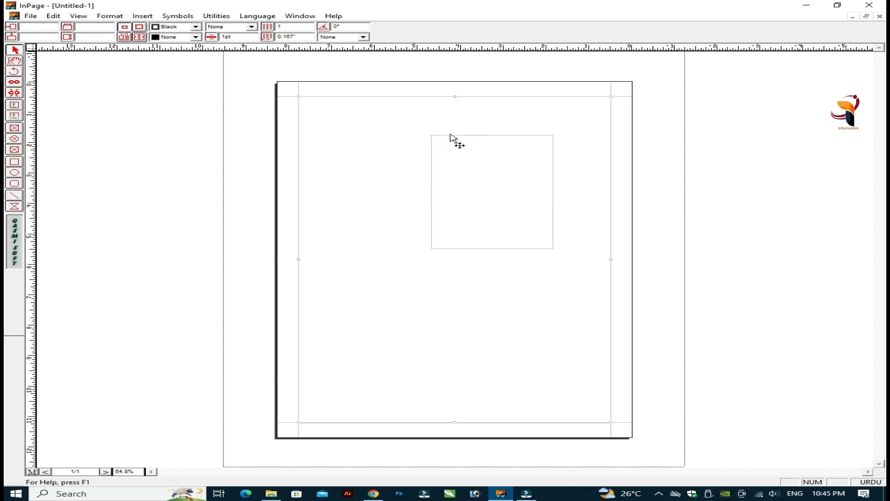
left_click(457, 135)
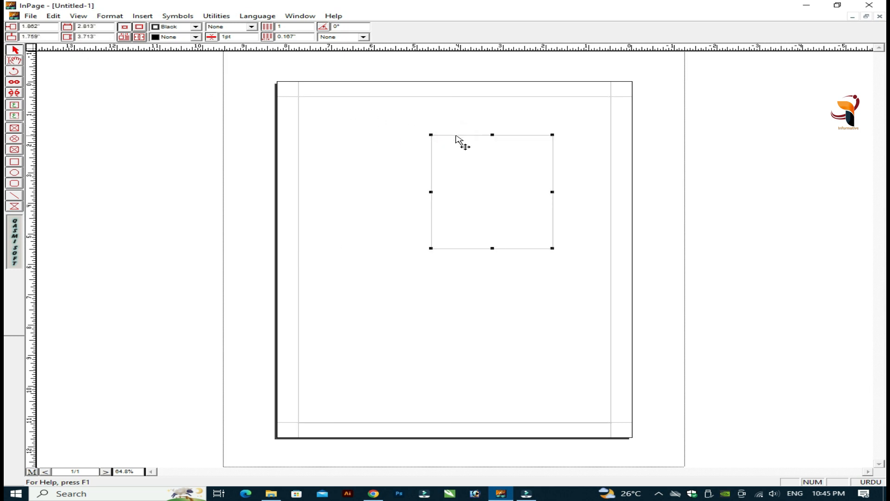
left_click_drag(457, 138, 406, 140)
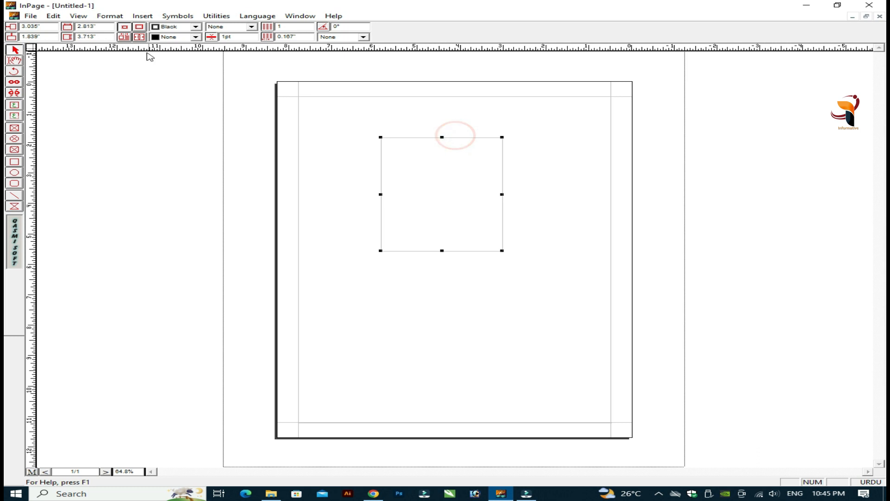
Step: Resize the box to 1.5 inches wide by 2 inches tall
left_click(105, 27)
double_click(95, 37)
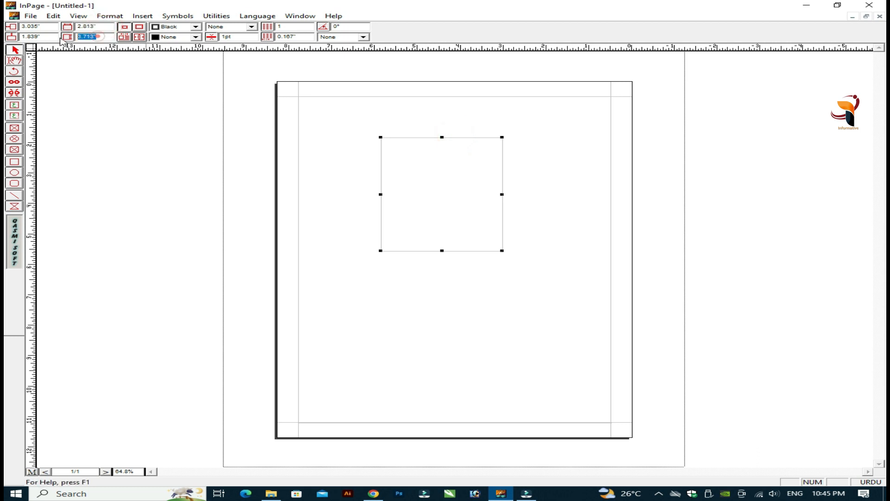
double_click(97, 27)
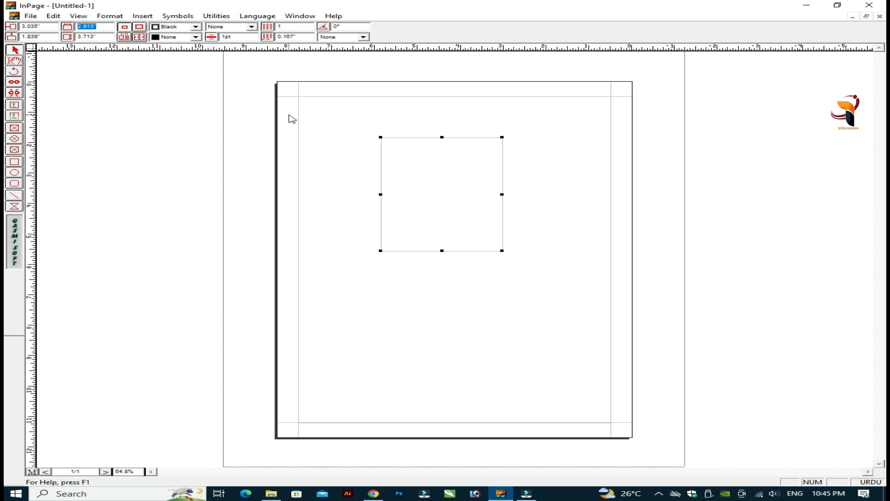
type("1.5")
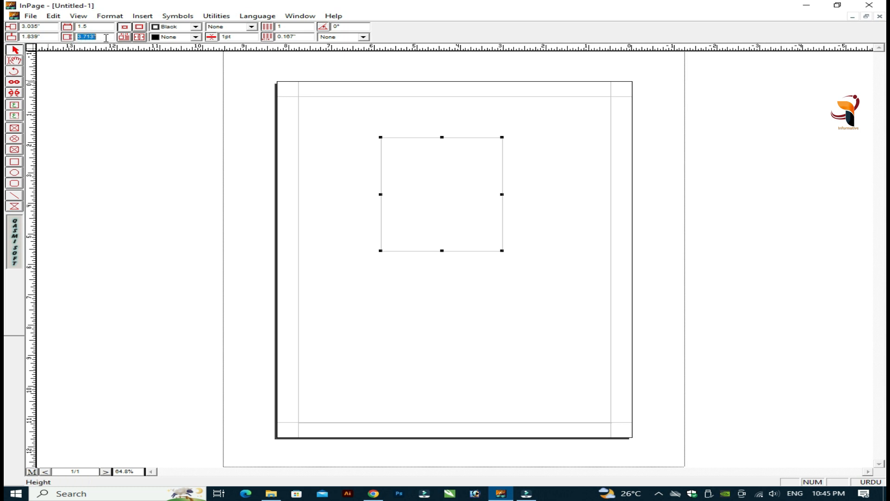
type("2")
type("1.5")
key("Return")
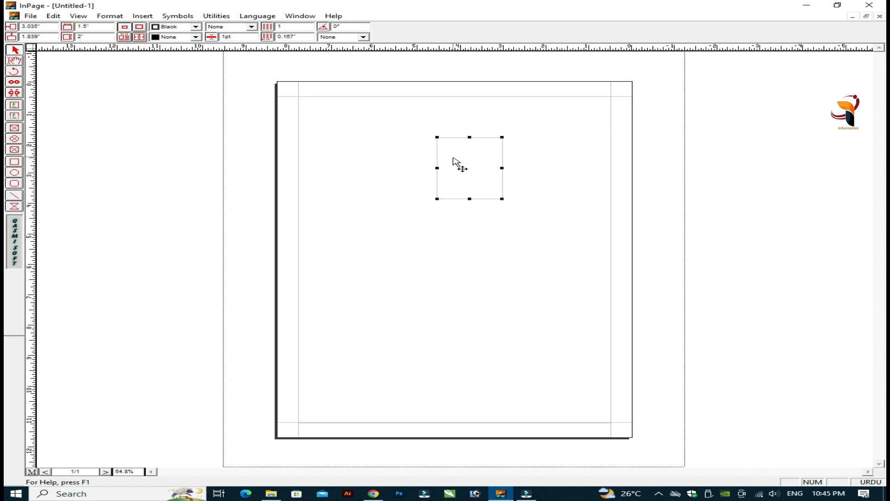
key("ctrl+2")
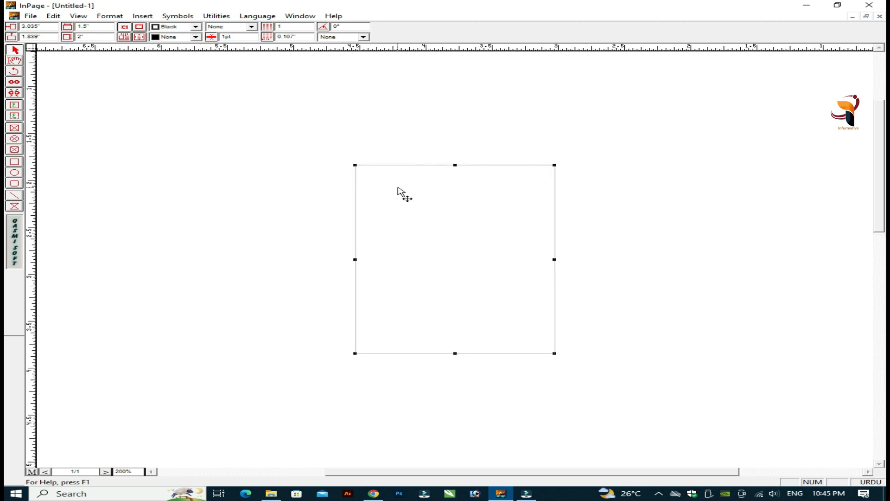
Step: Cycle the zoom through 50% and 200%, settling on 100% actual size
key("ctrl+5")
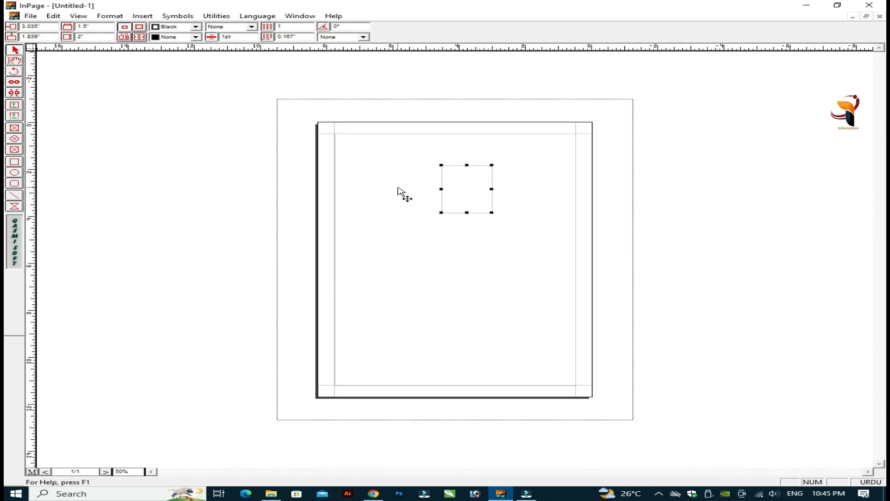
key("ctrl+2")
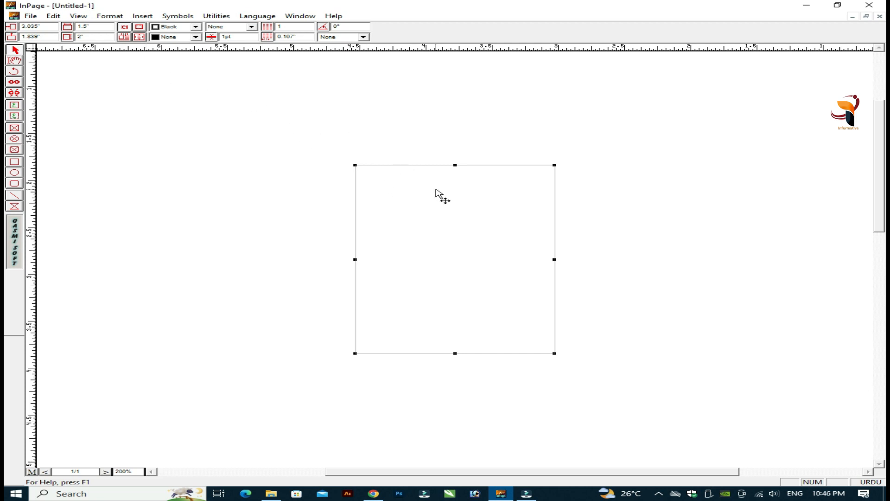
key("ctrl+1")
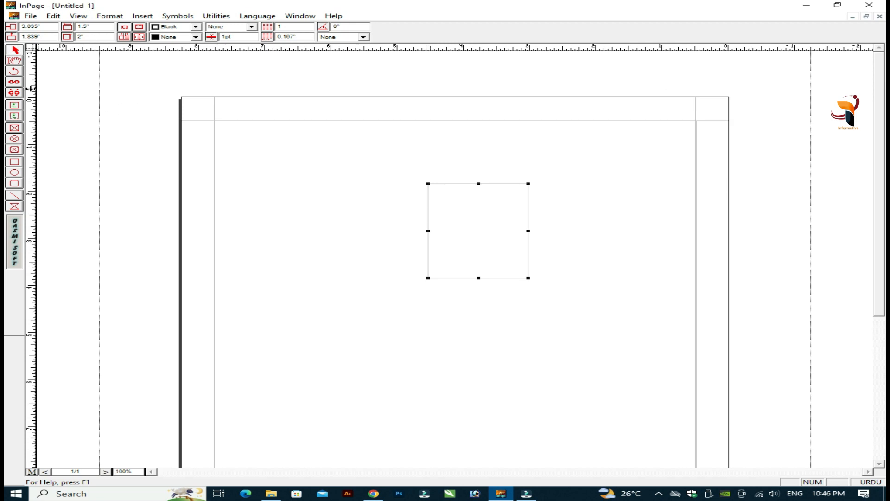
Step: Toggle between the text and arrow tools and reselect the small box
left_click(16, 64)
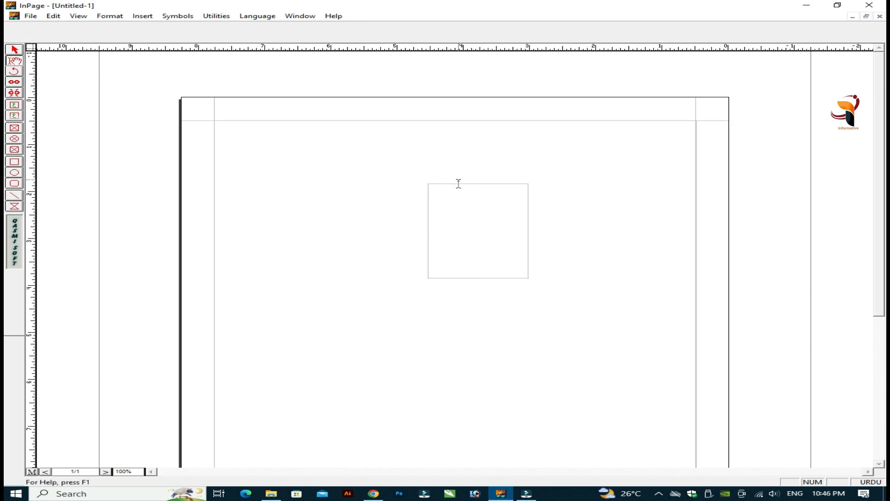
left_click(14, 49)
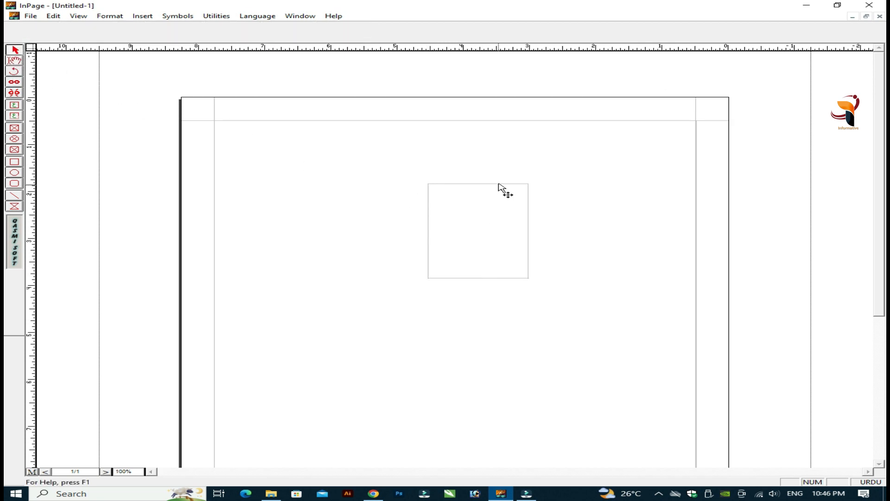
left_click(500, 188)
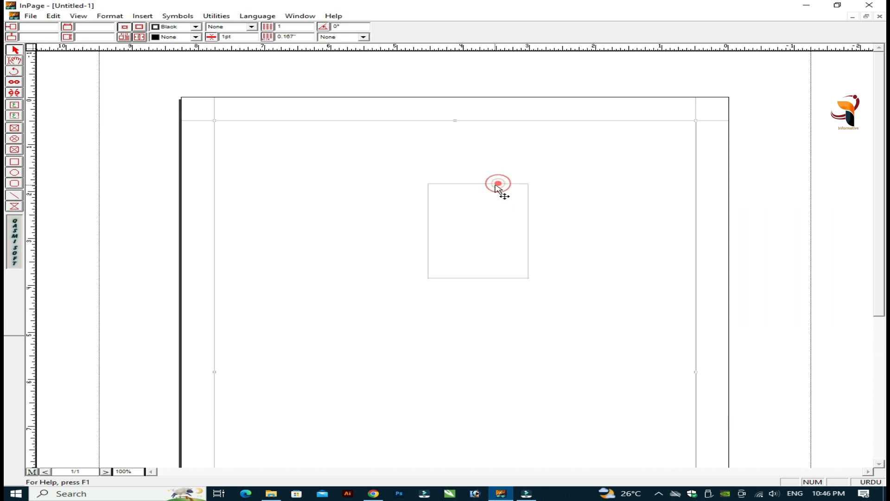
left_click(16, 61)
left_click(531, 235)
left_click(16, 51)
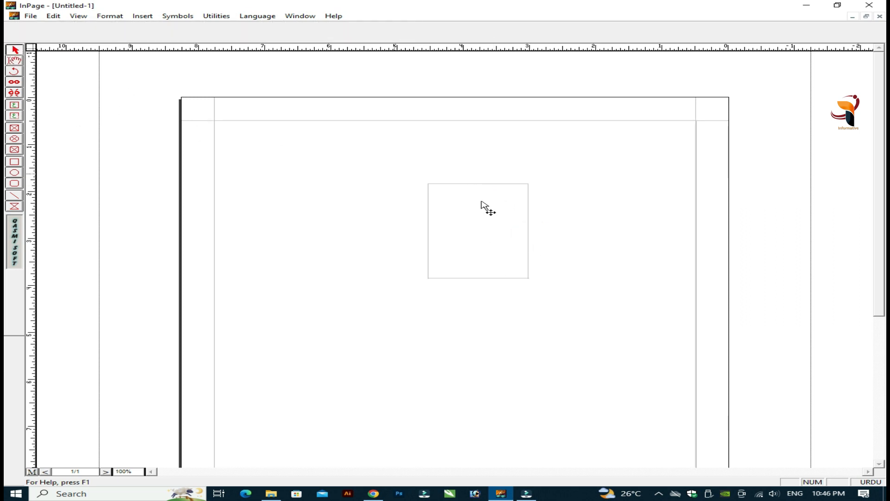
left_click(490, 188)
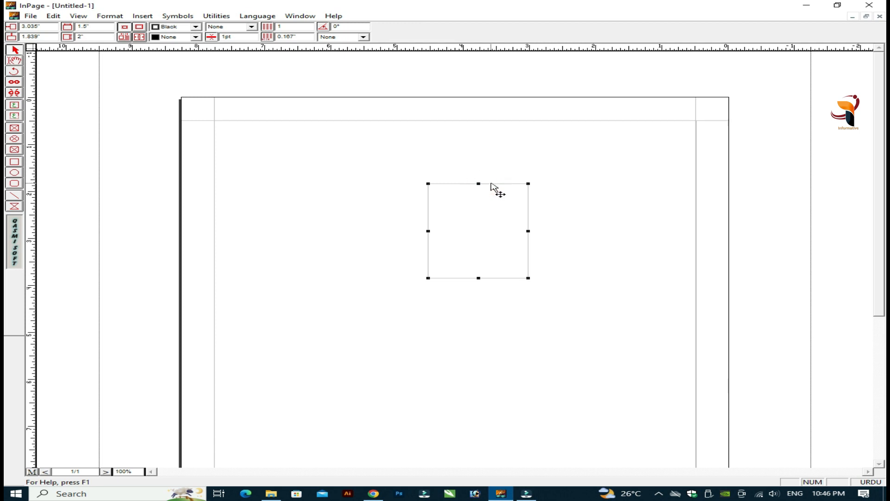
Step: Move the box left and slightly up, leaving the colour setting on Black
left_click_drag(493, 185, 398, 172)
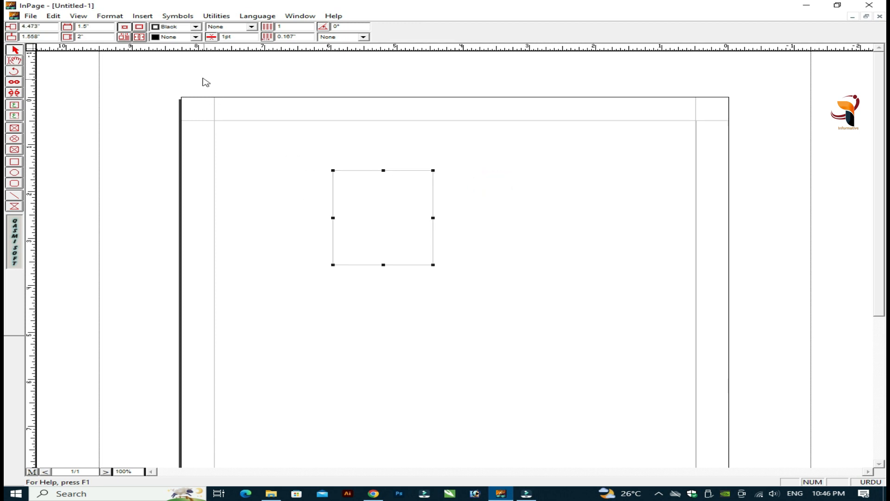
left_click(196, 37)
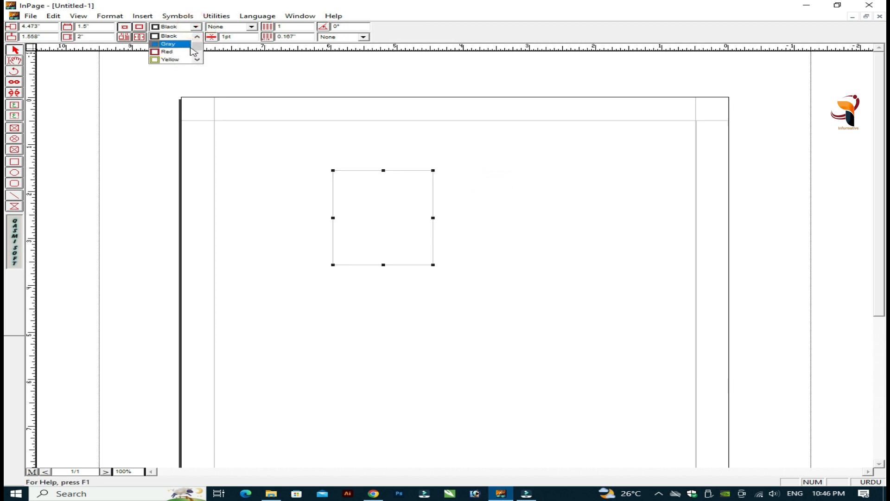
mouse_move(198, 49)
left_mouse_down()
mouse_move(197, 60)
mouse_move(196, 38)
left_mouse_up()
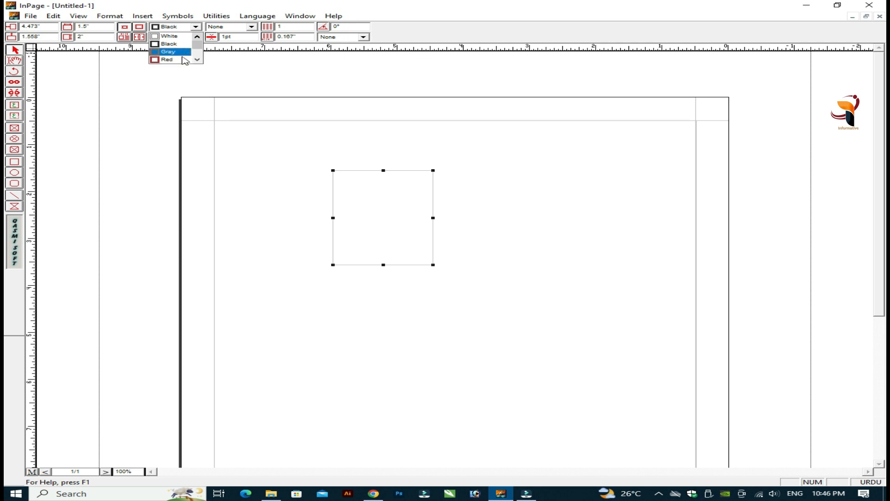
mouse_move(195, 43)
left_mouse_down()
mouse_move(197, 57)
mouse_move(198, 34)
left_mouse_up()
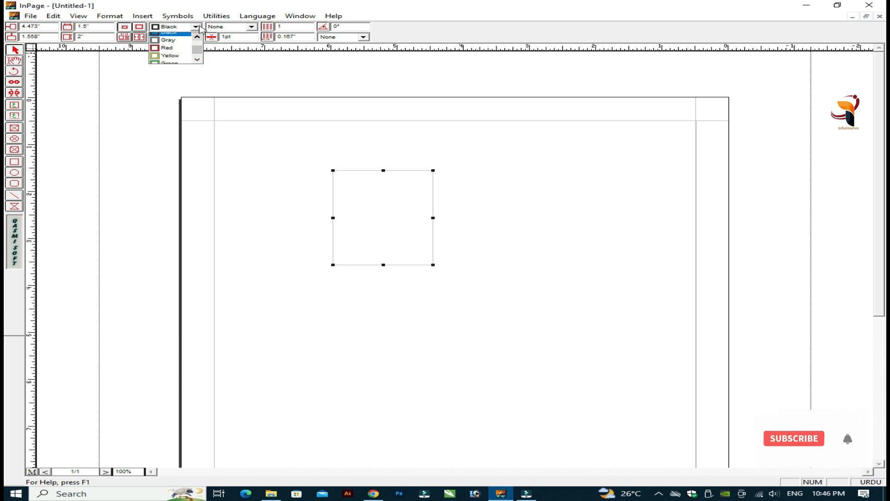
left_click(197, 26)
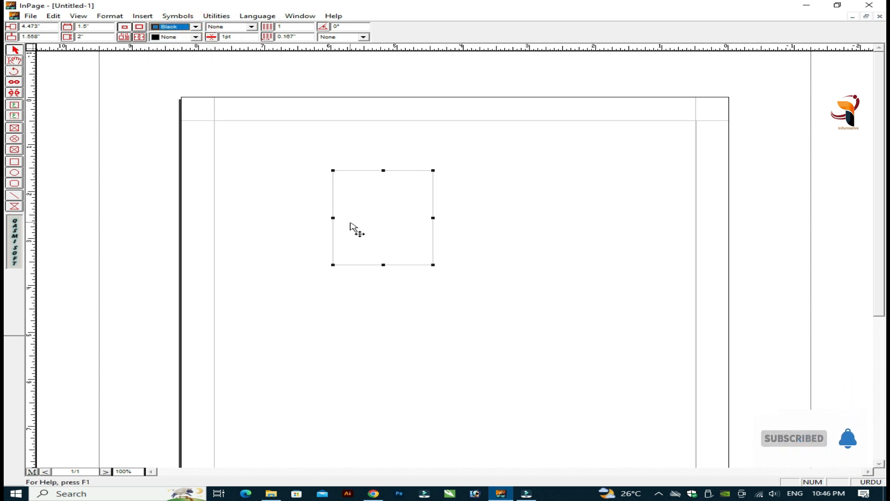
left_click(435, 265)
Step: Enlarge the box to 3.479 by 5.344 inches and give it a solid 4 pt border
left_click_drag(432, 264, 564, 422)
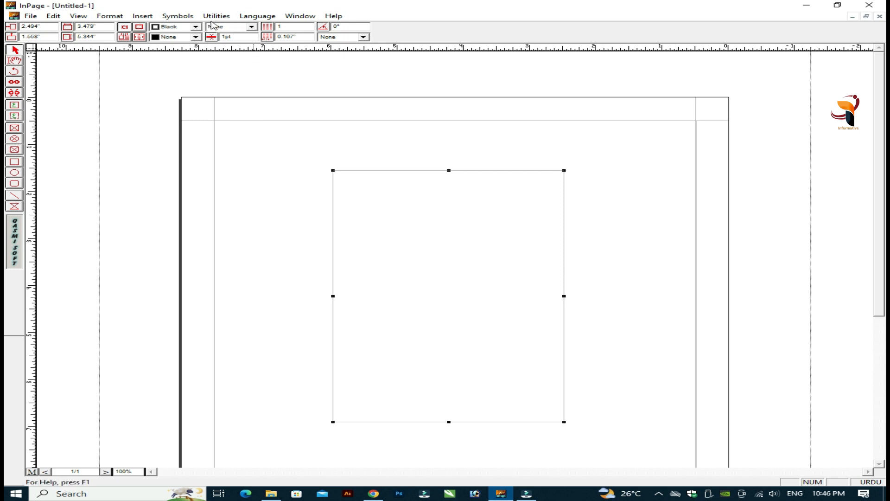
left_click(252, 27)
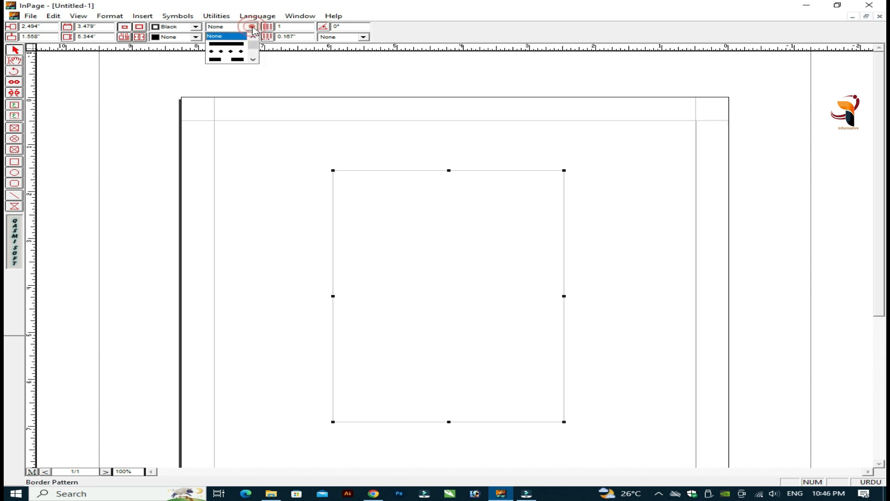
left_click(237, 45)
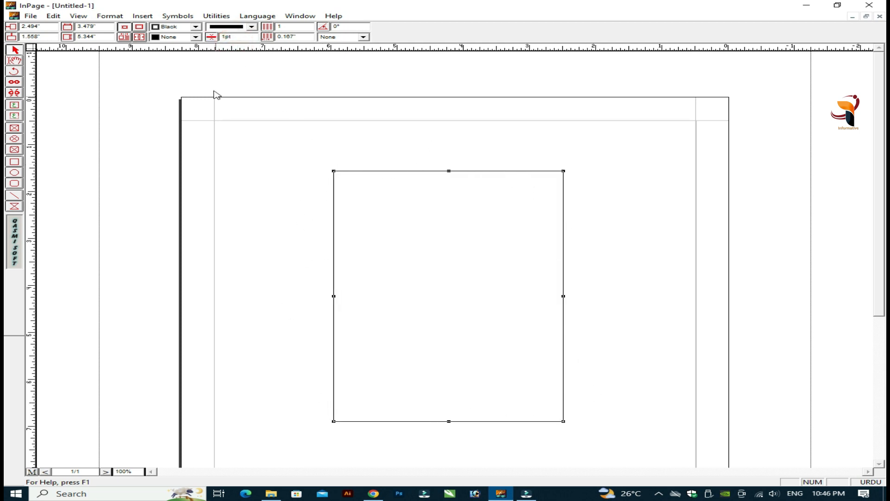
double_click(243, 37)
double_click(247, 37)
key("Return")
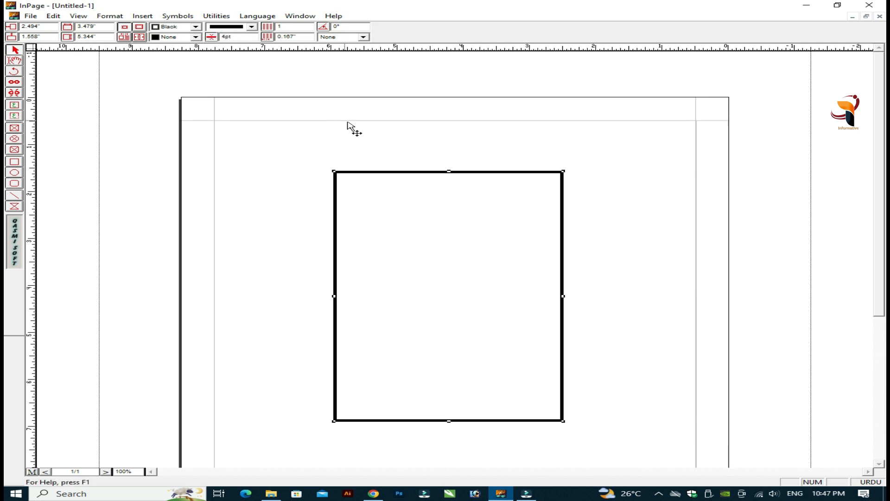
Step: Nudge the box up-left and set its border colour to Red
left_click_drag(384, 175, 363, 167)
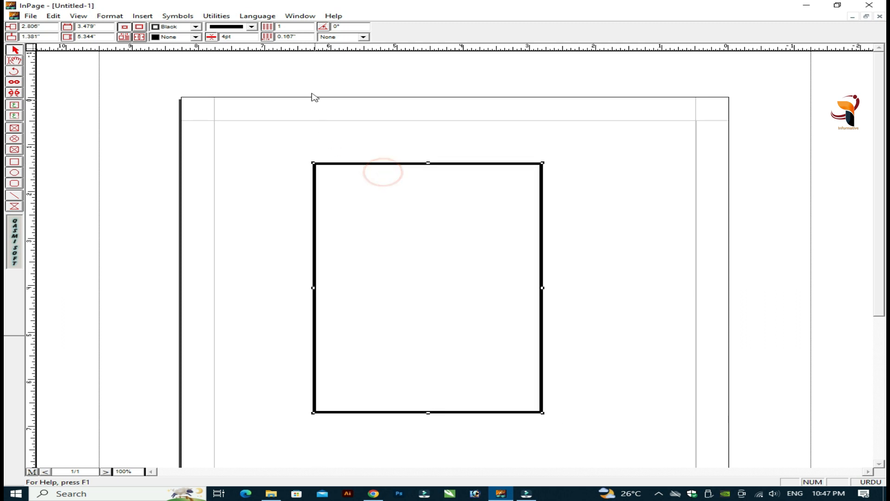
double_click(241, 38)
left_click(196, 36)
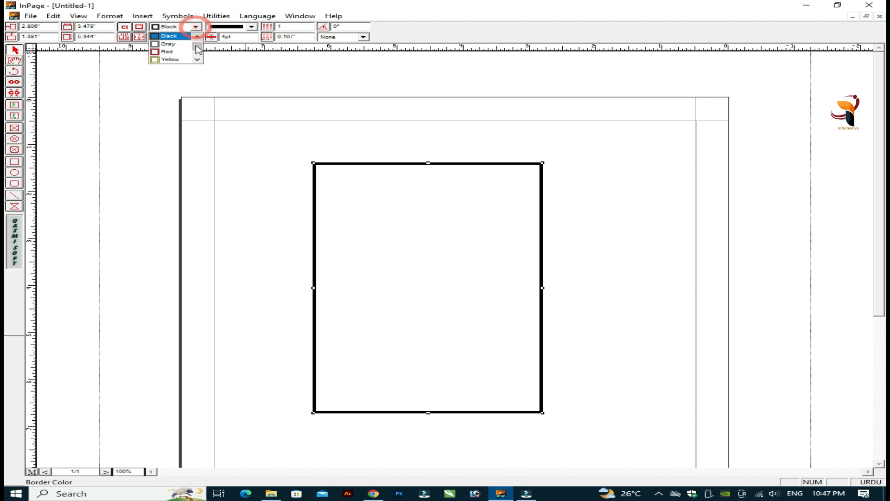
left_click_drag(195, 49, 198, 46)
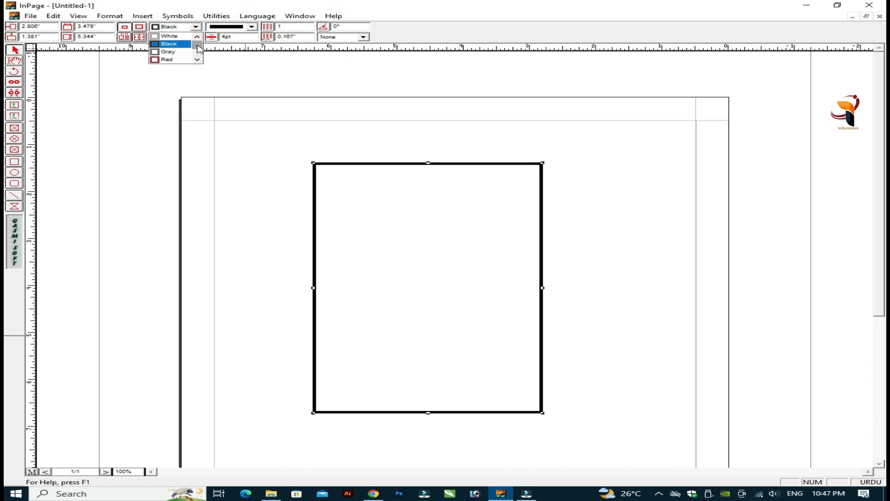
left_click(174, 60)
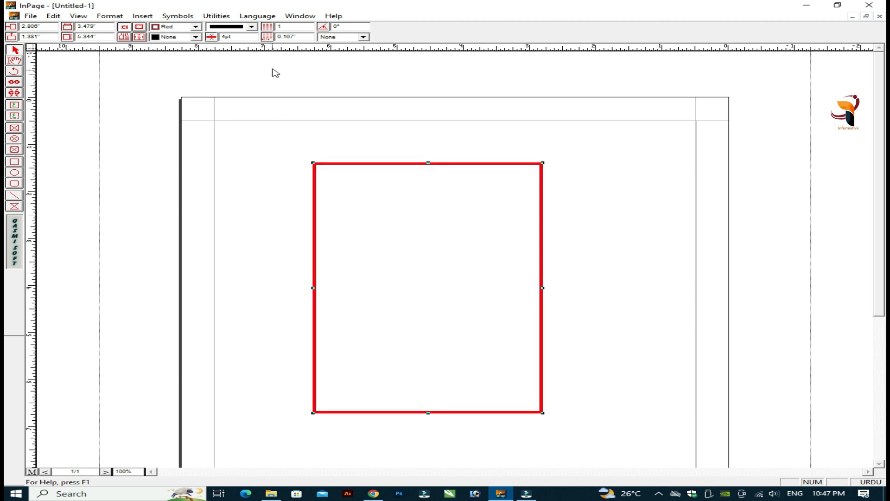
Step: Pick the double-line pattern from the Border Pattern list for the red 4 pt border
left_click(251, 26)
left_click(252, 27)
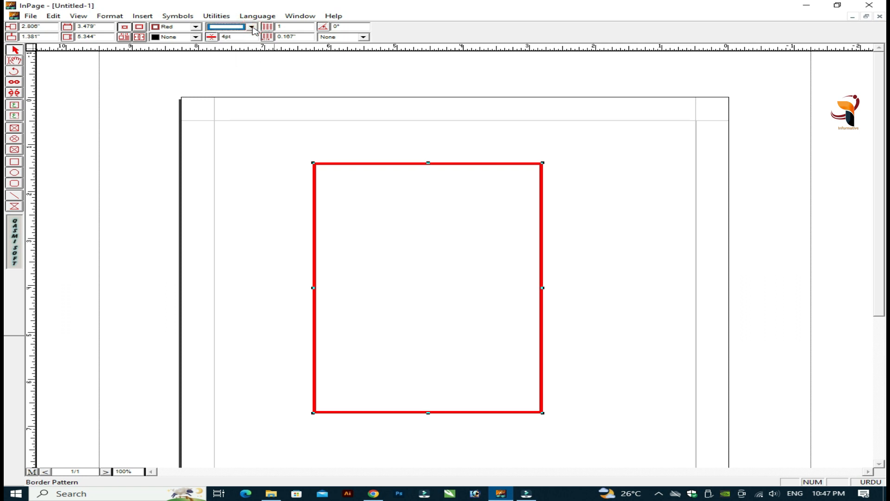
left_click(252, 27)
left_click_drag(253, 48, 252, 45)
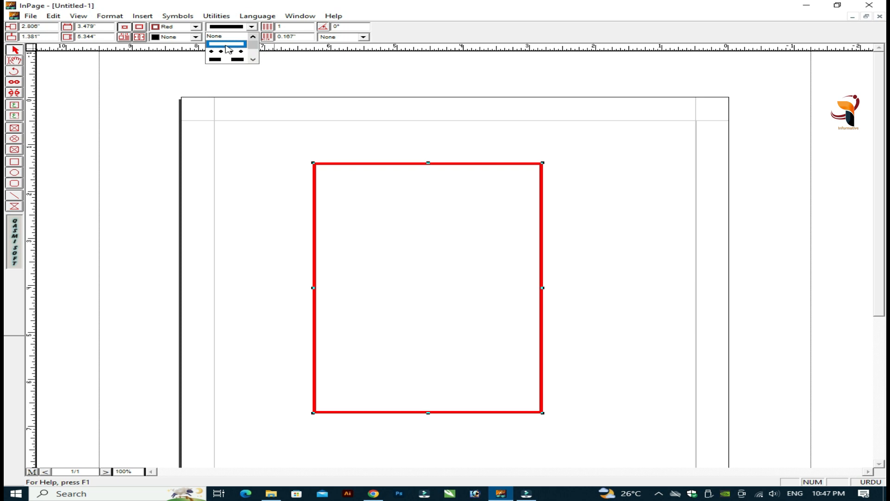
left_click_drag(251, 45, 255, 57)
left_click(255, 59)
left_click(255, 60)
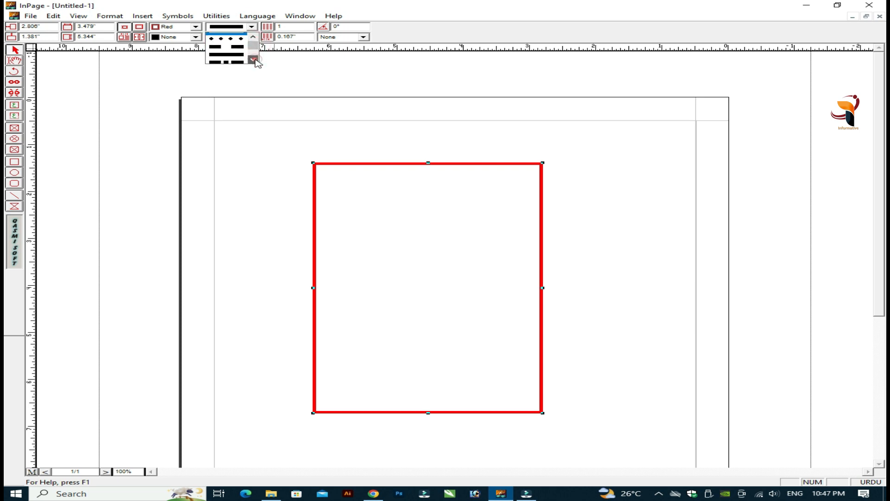
left_click(255, 59)
left_click(255, 59)
left_click(255, 59)
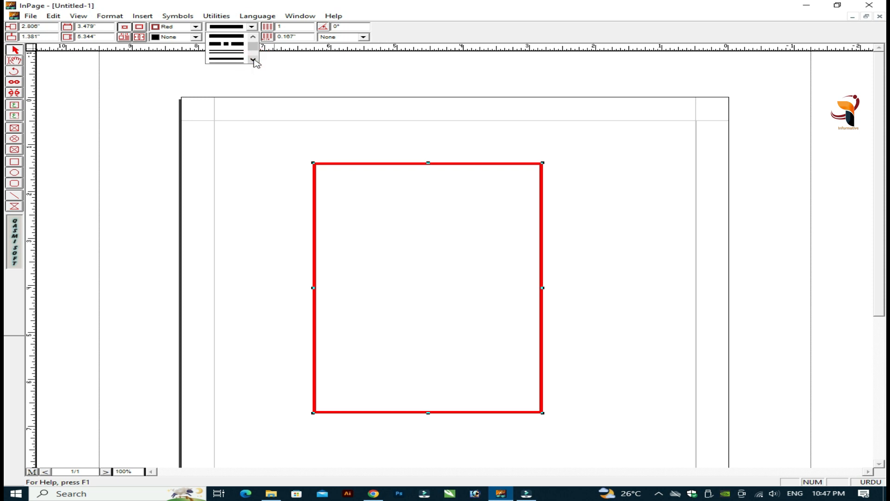
left_click(234, 53)
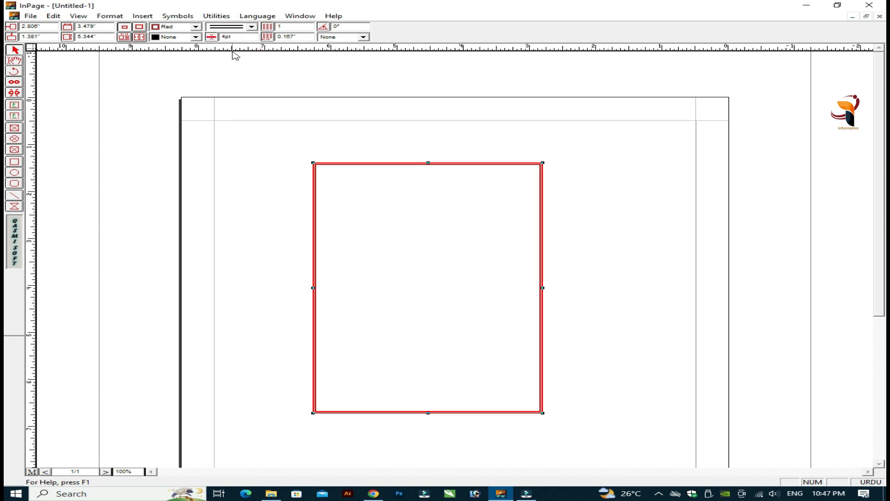
key("ctrl+2")
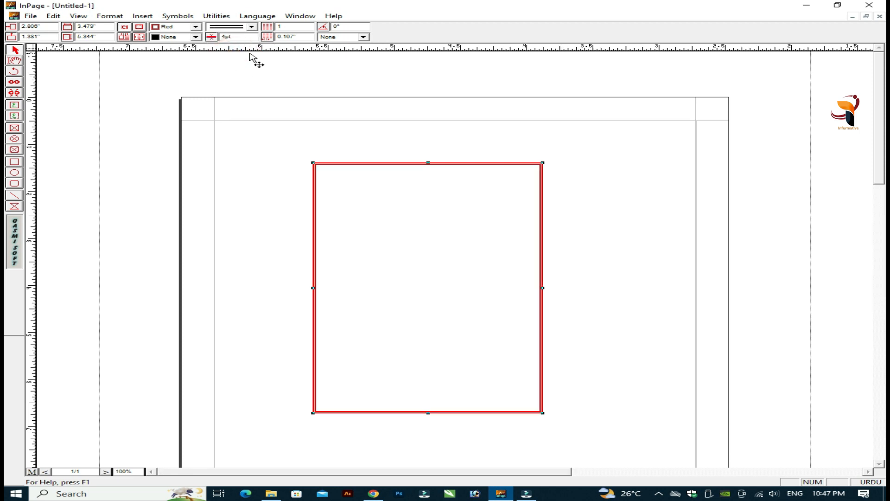
Step: Try the thick-thin and red diamond border patterns on the box
scroll(881, 214, "up", 5)
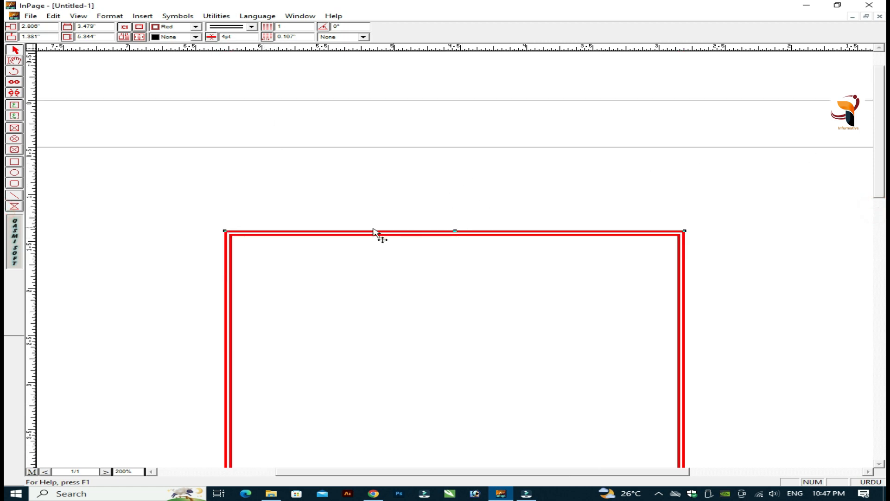
left_click(252, 27)
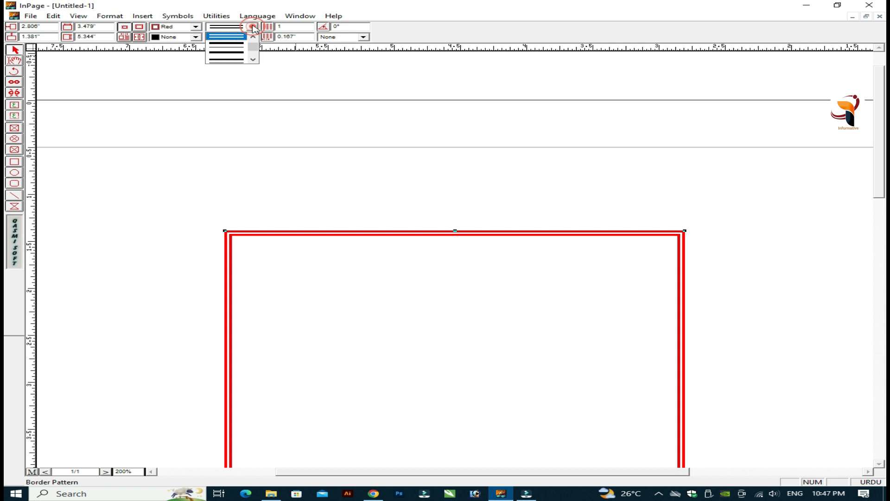
left_click(254, 60)
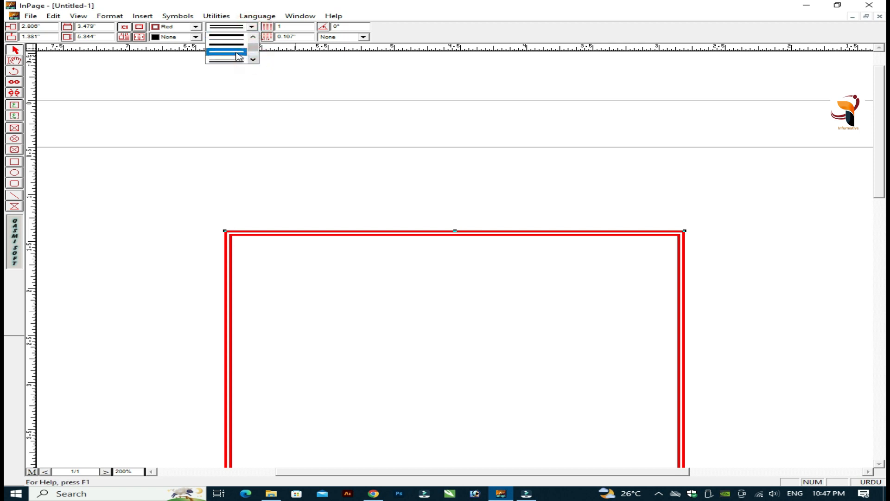
left_click(239, 53)
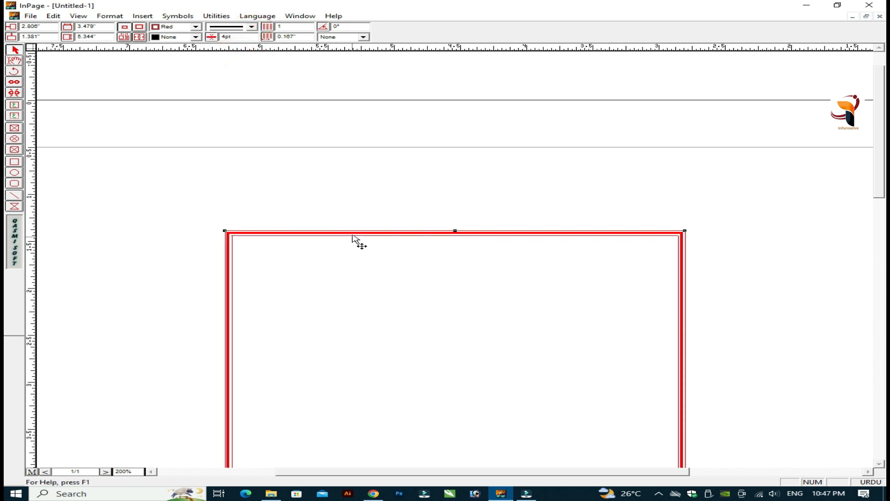
left_click(252, 27)
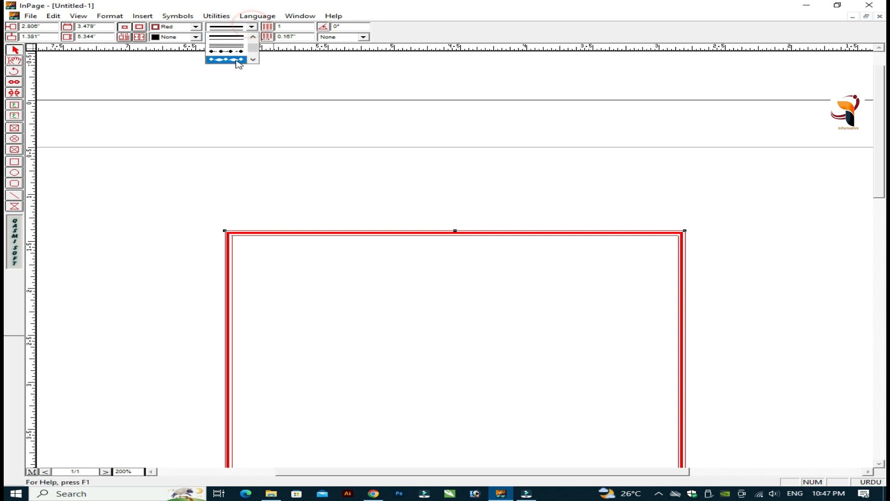
left_click(239, 60)
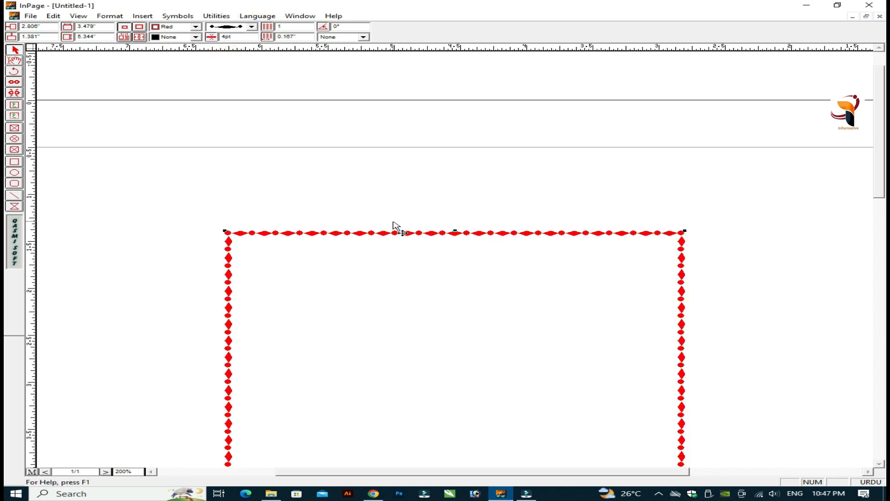
Step: Set the red border back to a single solid line
left_click(252, 28)
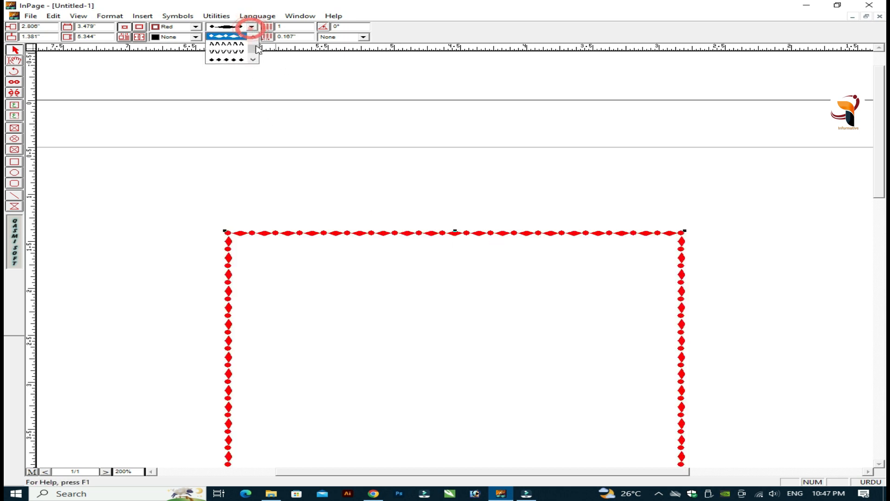
left_click_drag(254, 46, 254, 33)
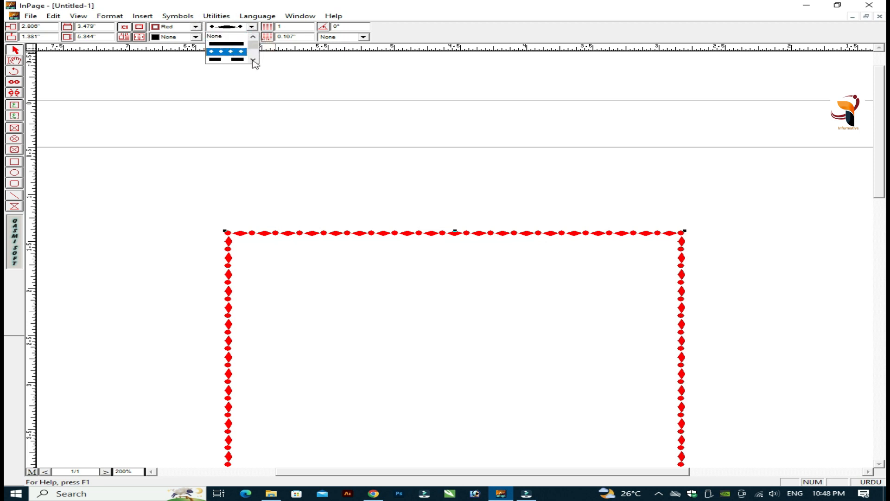
left_click(229, 44)
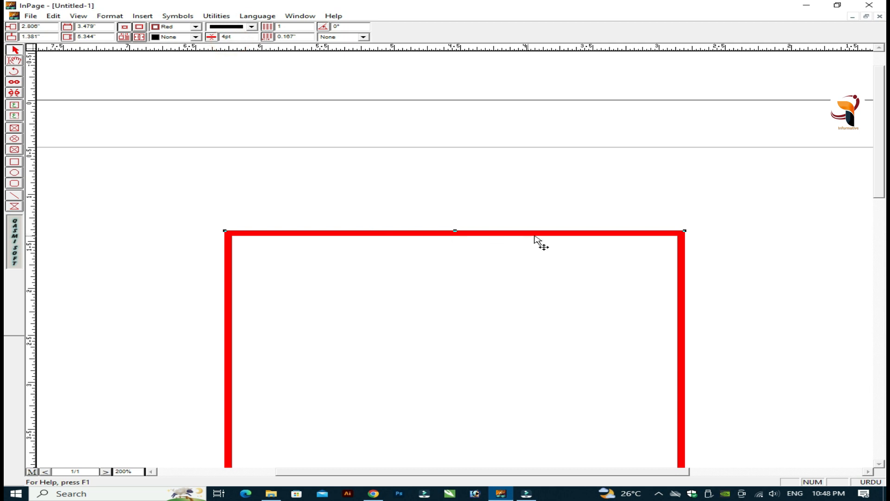
key("ctrl+5")
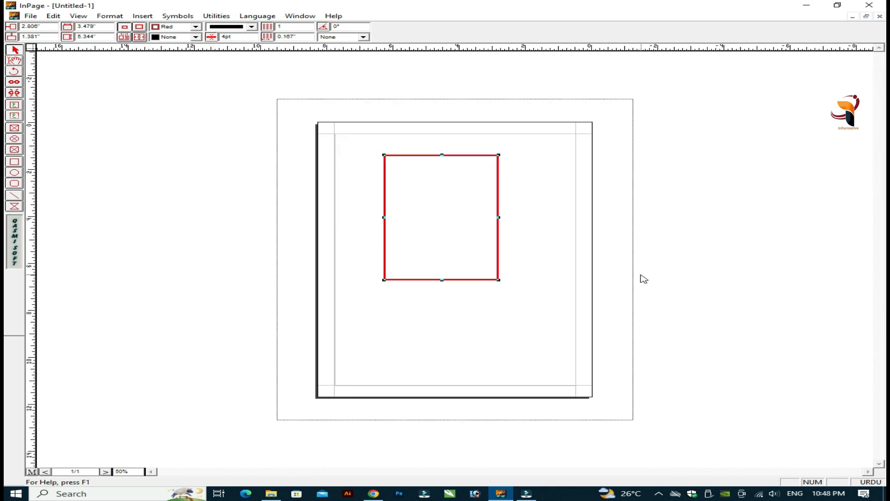
Step: At 100% view, nudge the red box slightly right and widen it to 3.677 inches
key("ctrl+1")
left_click_drag(544, 260, 552, 261)
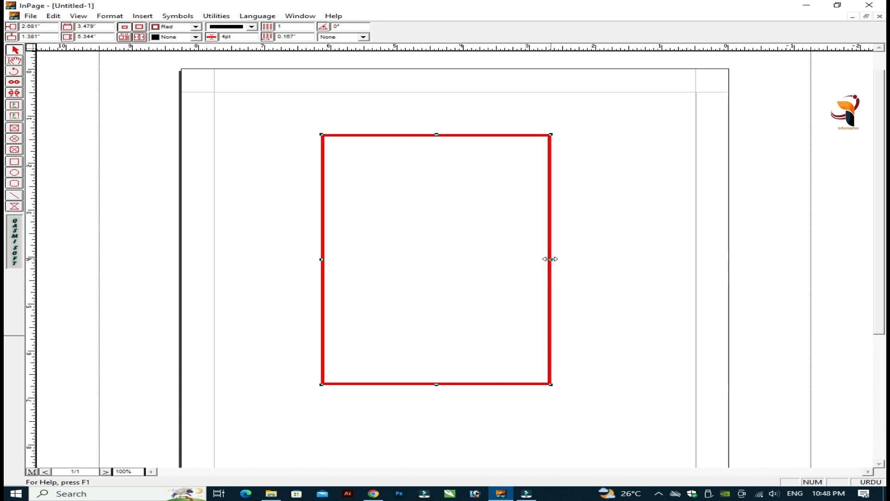
left_click_drag(556, 259, 570, 260)
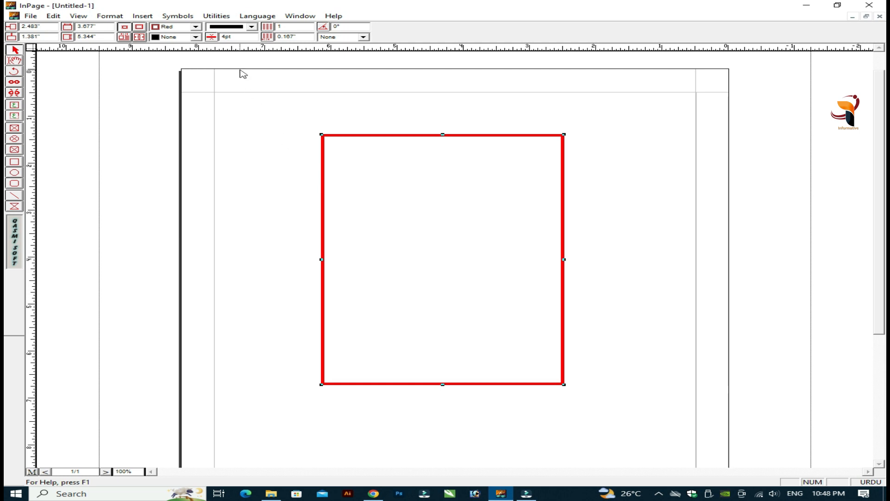
Step: Set the red-bordered box's fill color to Cyan from the measurement bar
left_click(196, 37)
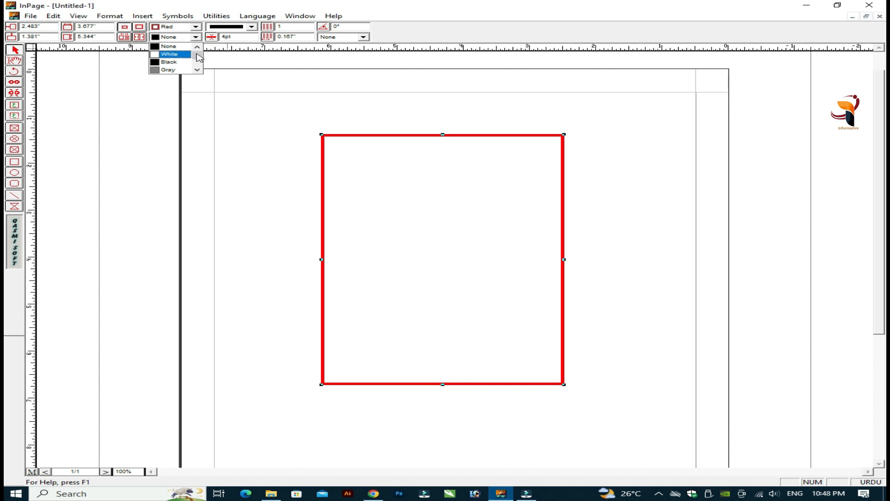
left_click(198, 70)
left_click(198, 70)
left_click(198, 70)
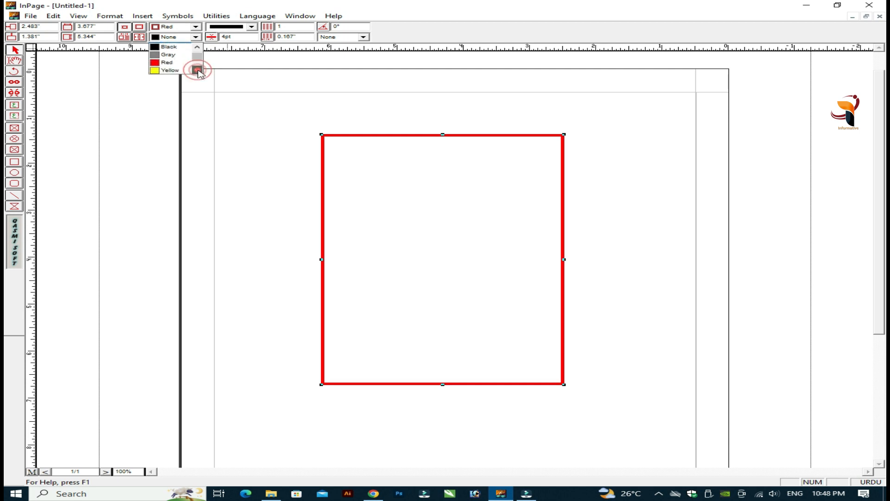
left_click(198, 70)
left_click(198, 70)
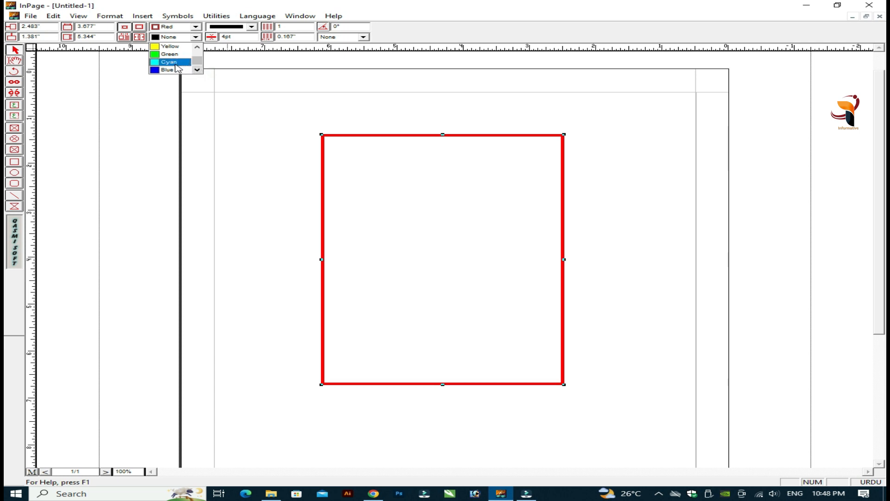
left_click(177, 63)
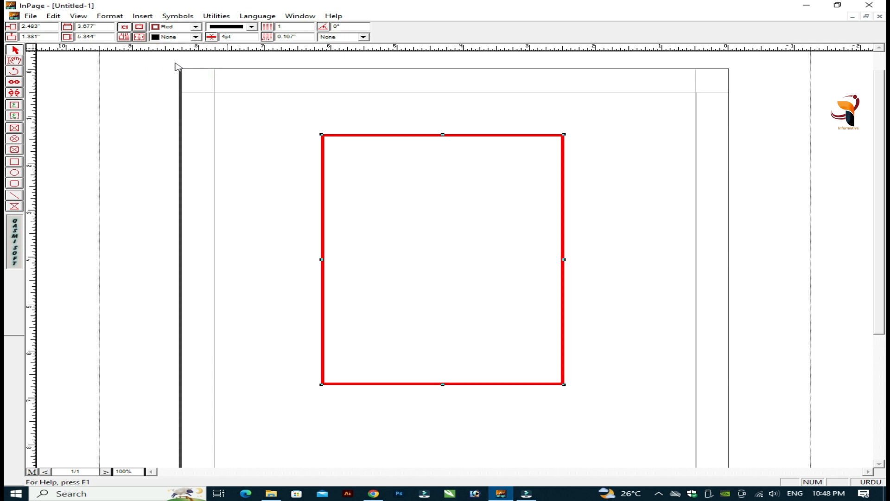
left_click(252, 26)
Step: Give the box's red border the double-line style
left_click(253, 59)
left_click(253, 59)
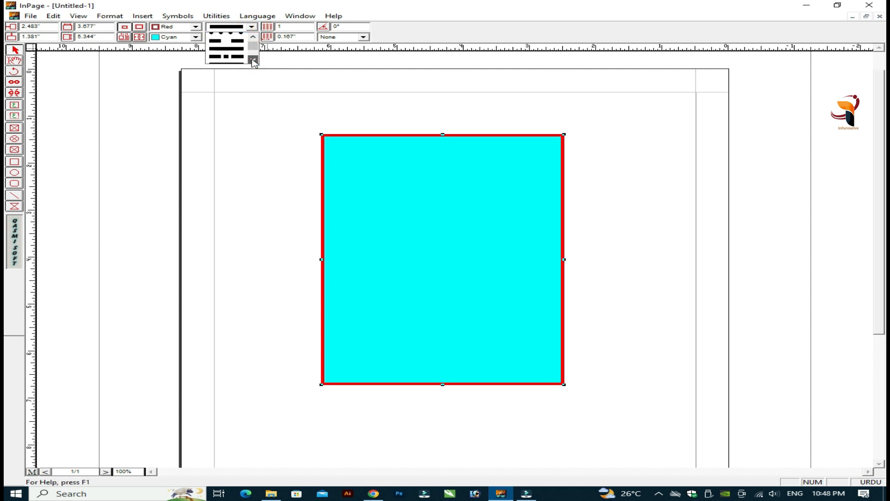
left_click(253, 59)
left_click(253, 59)
left_click(234, 53)
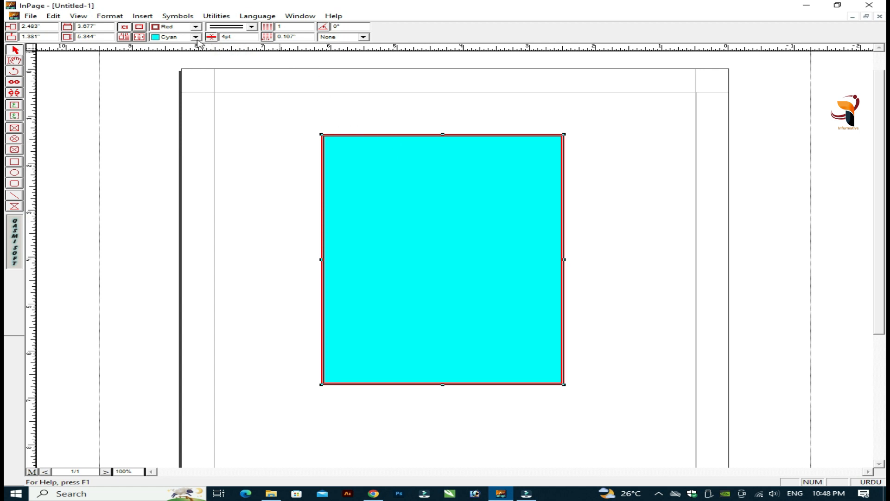
Step: Move the cyan box a little higher on the page, to about 2.4" / 1.079"
right_click(471, 172)
right_click(470, 173)
left_click(423, 135)
left_click(400, 135)
mouse_move(401, 135)
left_mouse_down()
mouse_move(382, 121)
mouse_move(407, 122)
left_mouse_up()
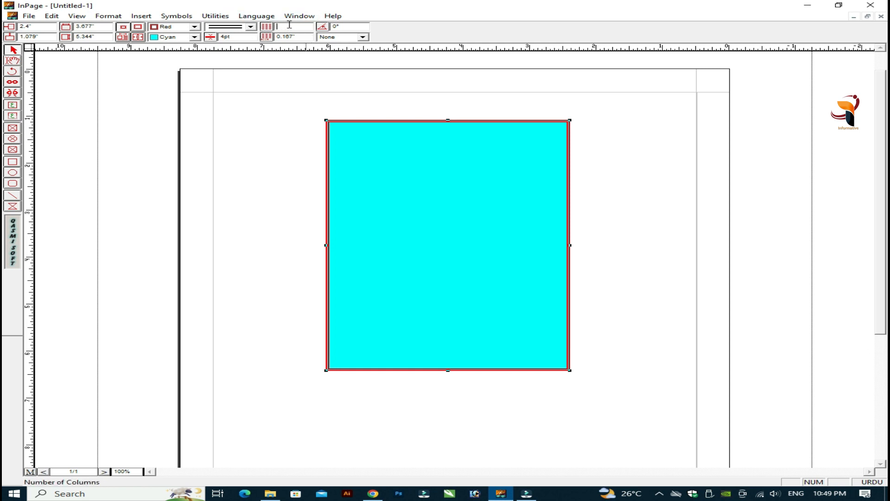
Step: Set the cyan box's Number of Columns to 2
key("Return")
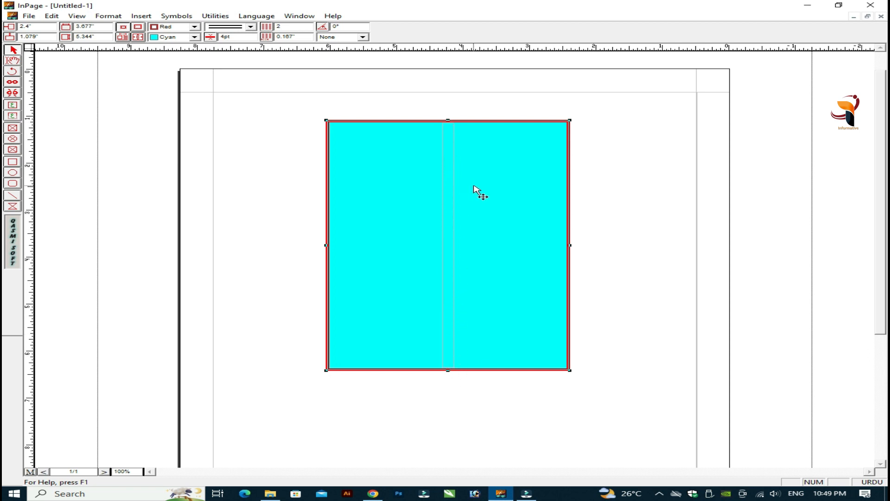
key("ctrl+2")
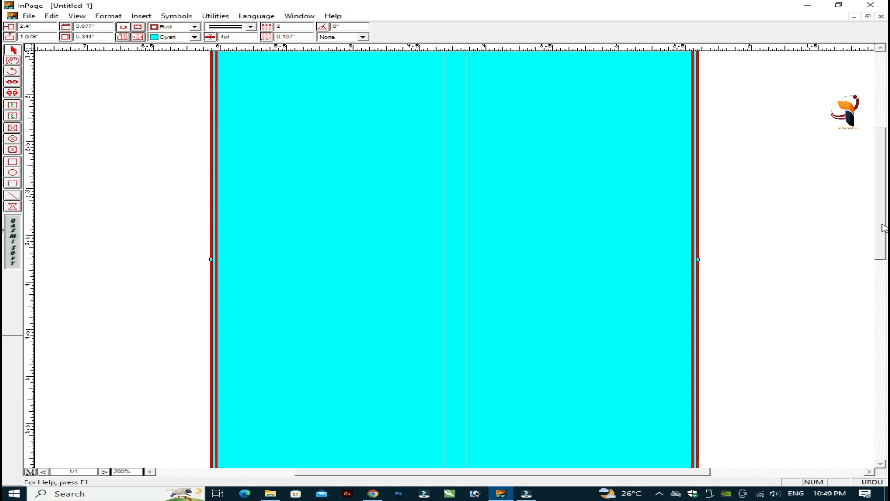
scroll(883, 228, "up", 3)
left_click(12, 62)
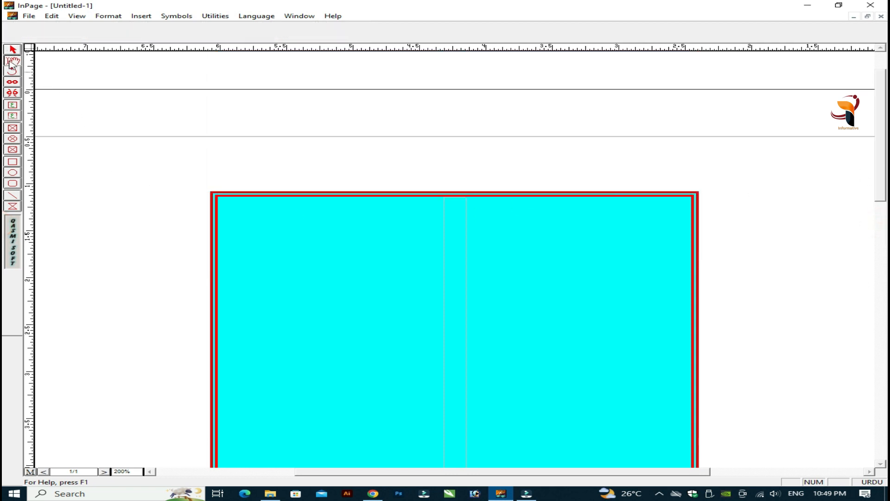
left_click(779, 277)
left_click(485, 259)
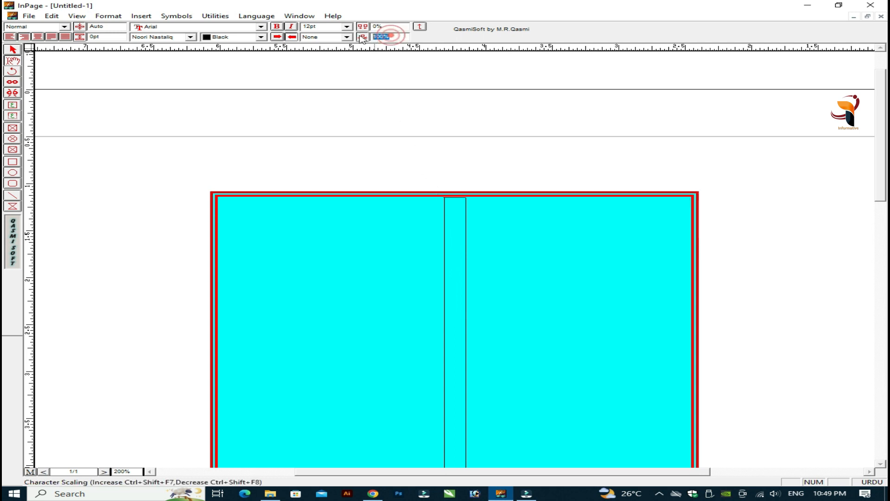
double_click(391, 36)
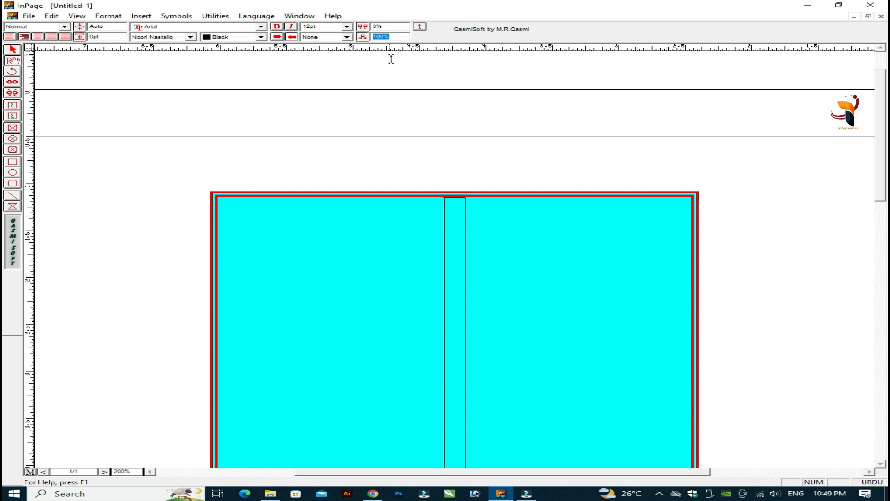
left_click(456, 242)
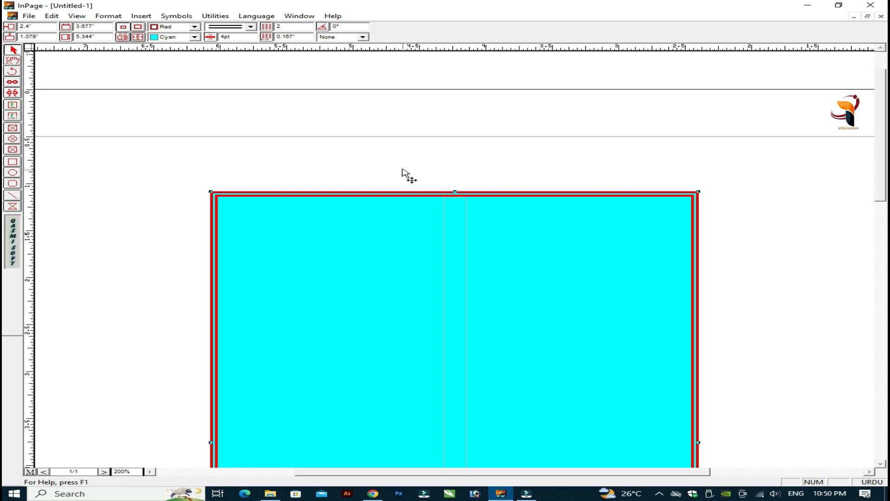
Step: Adjust the gap between columns, trying 1 and 0.25 before settling on 0.1 inch
left_click(398, 196)
double_click(299, 36)
type("1")
double_click(294, 36)
type("0.25")
key("Return")
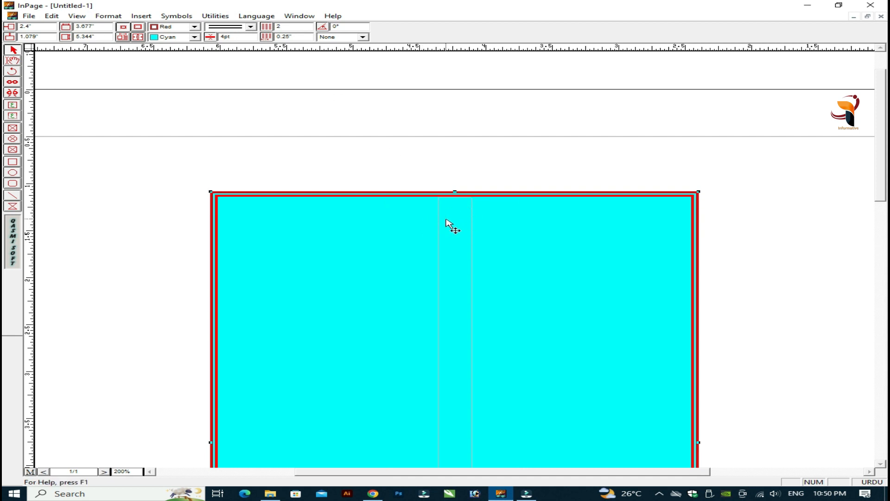
double_click(299, 35)
key("Return")
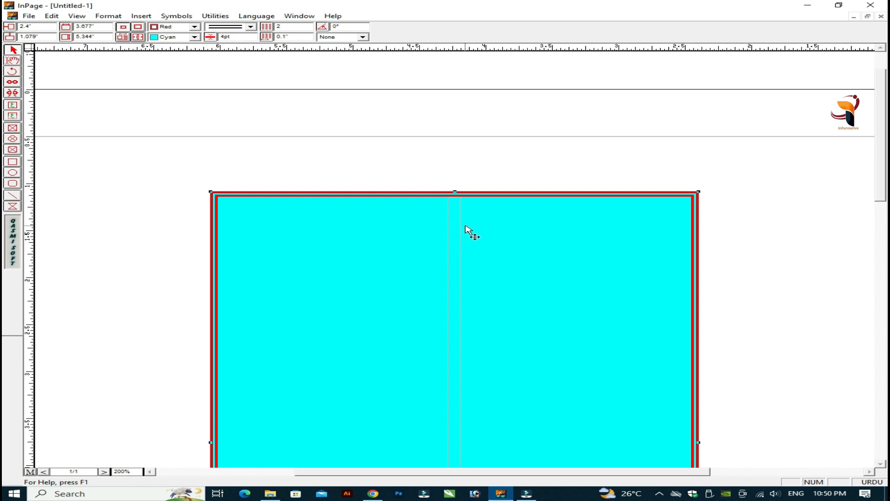
Step: Select and copy the Urdu text in the box's right column
left_click(13, 61)
left_click(517, 260)
key("F5")
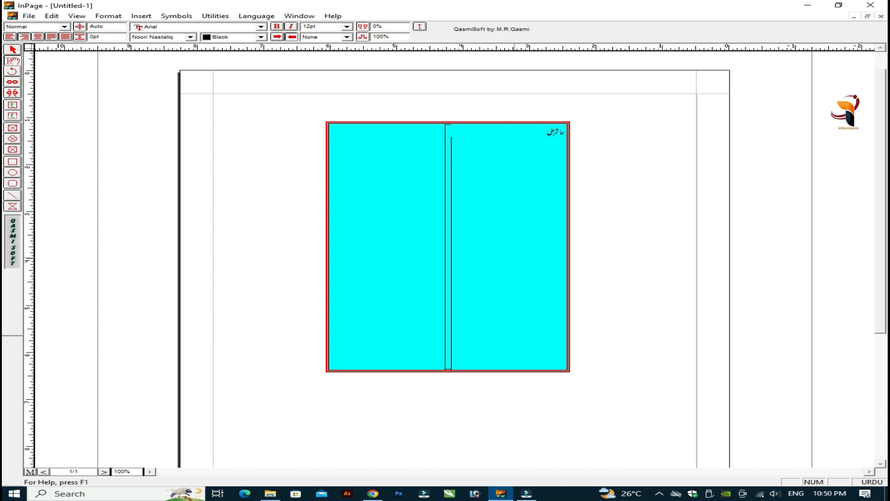
key("ctrl+a")
key("ctrl+v")
key("ctrl+v")
key("ctrl+v")
key("ctrl+v")
key("ctrl+v")
key("ctrl+v")
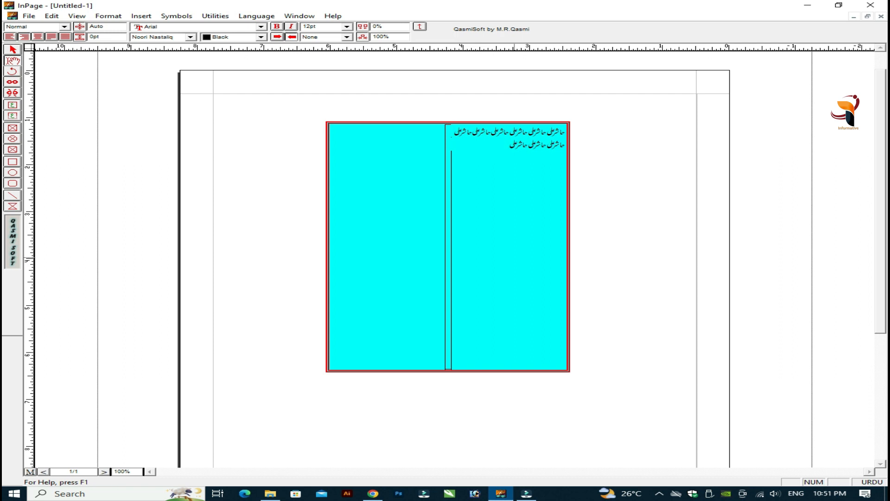
Step: Paste repeated copies of the Urdu text until both columns are full, then view at 200%
key("ctrl+v")
key("ctrl+v")
key("ctrl+v")
key("ctrl+v")
key("ctrl+v")
key("ctrl+v")
key("ctrl+v")
key("ctrl+v")
key("ctrl+v")
key("ctrl+v")
key("ctrl+v")
key("ctrl+v")
key("ctrl+v")
key("ctrl+v")
key("ctrl+v")
key("ctrl+v")
key("ctrl+v")
key("ctrl+v")
key("ctrl+v")
key("ctrl+v")
key("ctrl+v")
key("ctrl+v")
key("ctrl+v")
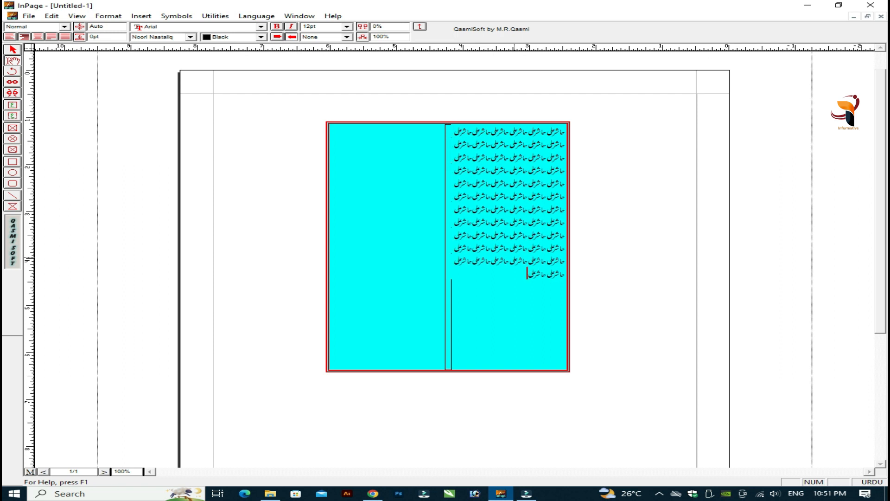
key("ctrl+v")
key("ctrl+v")
key("ctrl+v")
key("ctrl+v")
key("ctrl+v")
key("ctrl+v")
key("ctrl+v")
key("ctrl+v")
key("ctrl+v")
key("ctrl+v")
key("ctrl+v")
key("ctrl+v")
key("ctrl+v")
key("ctrl+v")
key("ctrl+v")
key("ctrl+v")
key("ctrl+v")
key("ctrl+v")
key("ctrl+v")
key("ctrl+v")
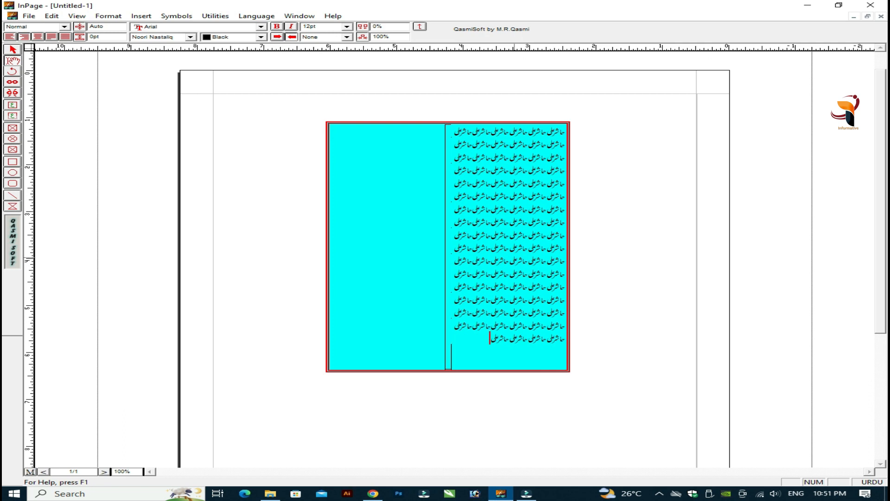
key("ctrl+v")
key("ctrl+v")
key("ctrl+v")
key("ctrl+v")
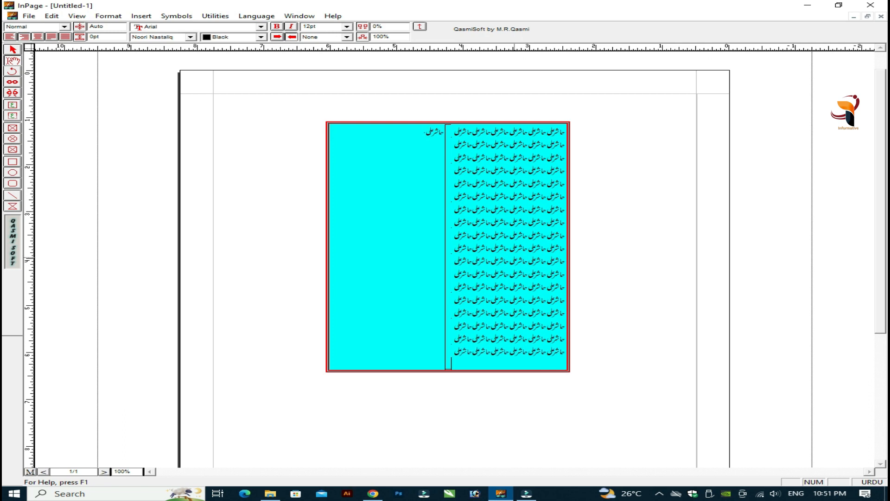
key("ctrl+v")
key("ctrl+v")
key("ctrl+v")
key("ctrl+v")
key("ctrl+v")
key("ctrl+v")
key("ctrl+v")
key("ctrl+v")
key("ctrl+v")
key("ctrl+v")
key("ctrl+v")
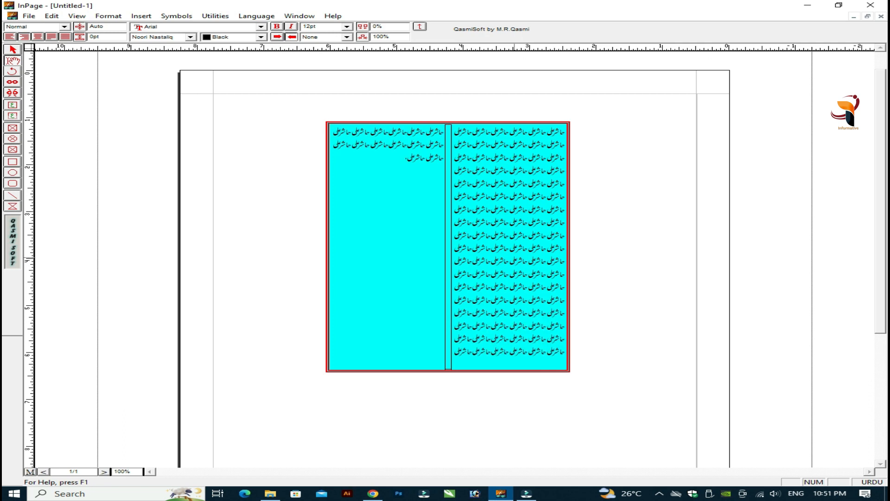
key("ctrl+v")
key("ctrl+v")
key("ctrl+v")
key("ctrl+v")
key("ctrl+v")
key("ctrl+v")
key("ctrl+v")
key("ctrl+v")
key("ctrl+v")
key("ctrl+v")
key("ctrl+v")
key("ctrl+v")
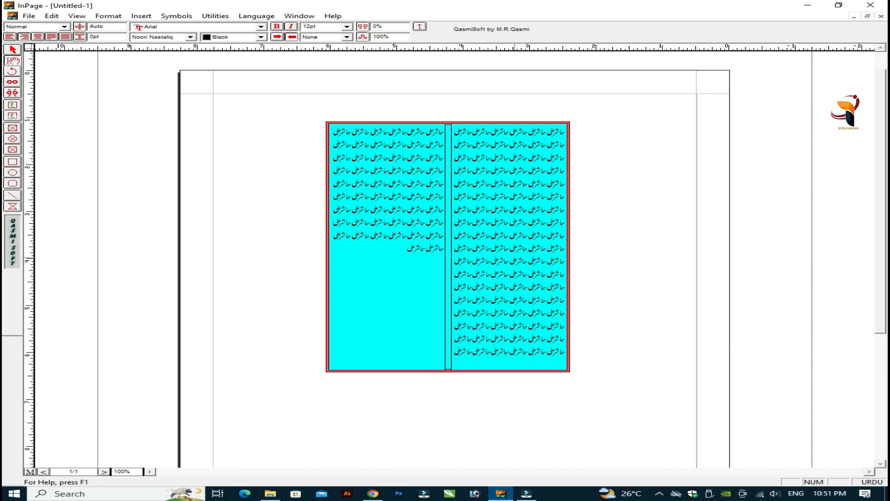
key("ctrl+v")
key("ctrl+v")
key("ctrl+v")
key("ctrl+v")
key("ctrl+v")
key("ctrl+v")
key("ctrl+v")
key("ctrl+v")
key("ctrl+v")
key("ctrl+v")
key("ctrl+v")
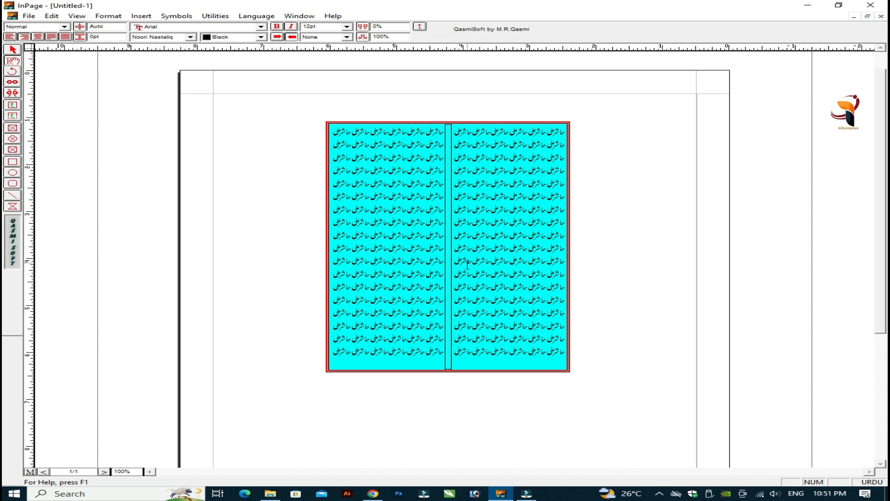
left_click(473, 163)
key("ctrl+2")
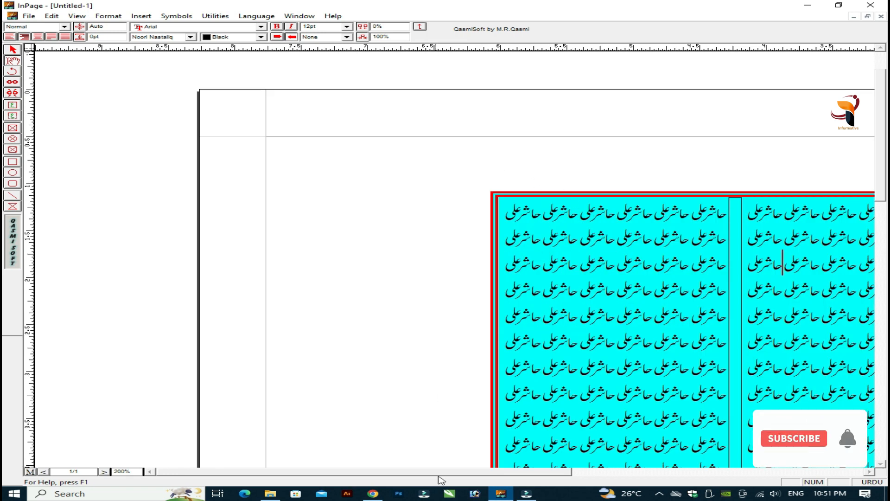
Step: Select the whole red-and-cyan box as an object and drag it higher up the page
scroll(449, 472, "right", 5)
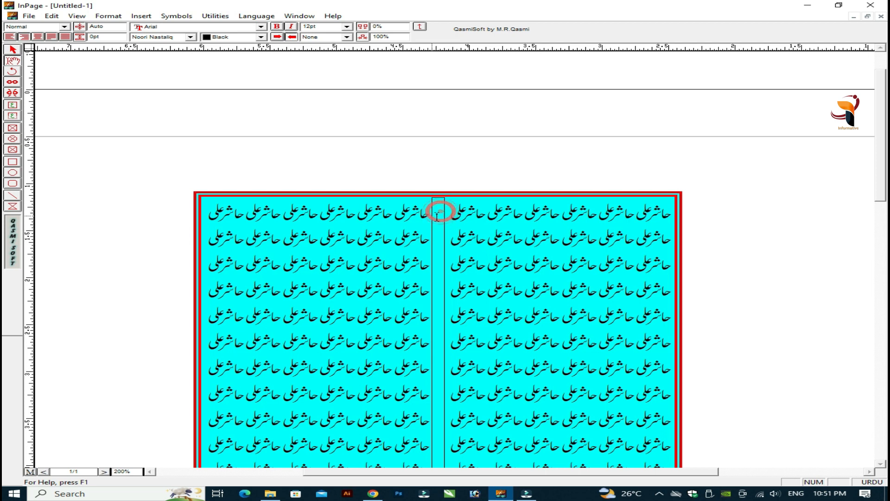
left_click(498, 235)
left_click(12, 49)
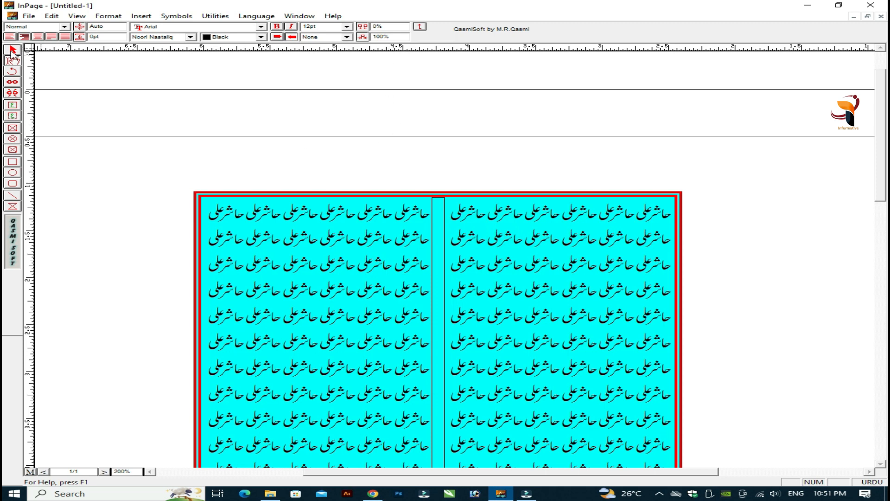
left_click(443, 194)
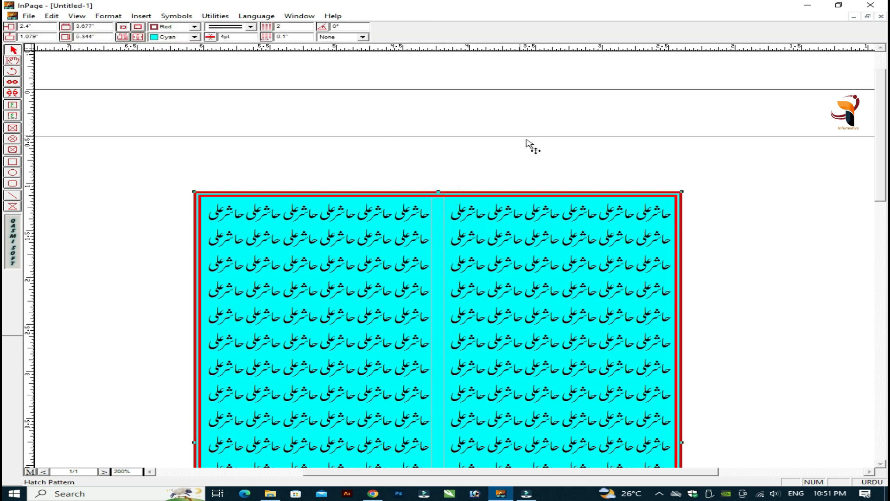
left_click_drag(570, 188, 524, 156)
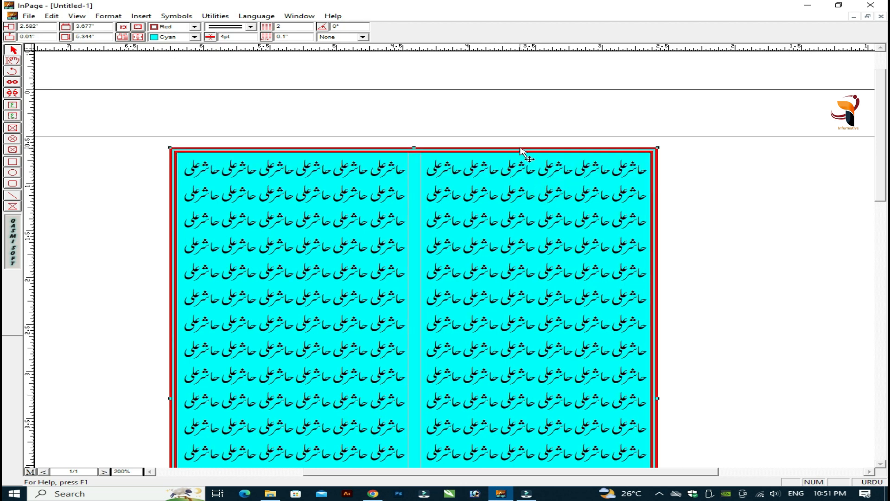
left_click(13, 72)
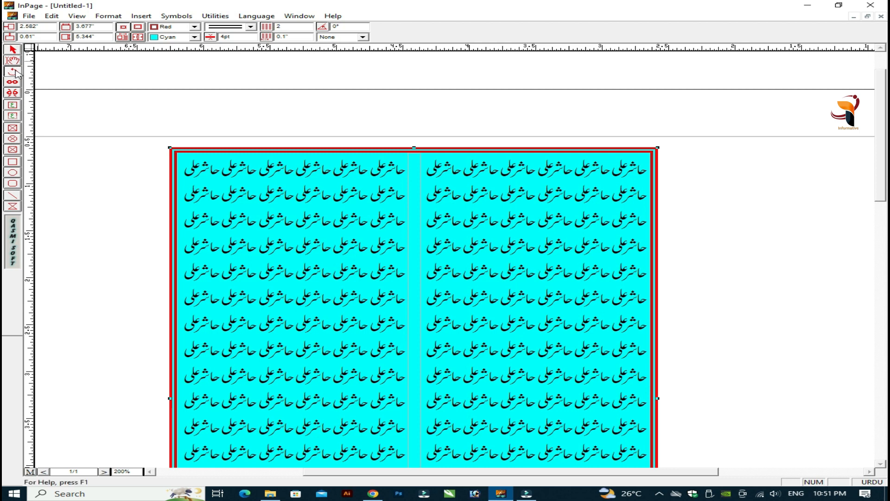
left_click(13, 50)
left_click(418, 150)
Step: Rotate the box to 45°, then to -45°
left_click(347, 26)
key("BackSpace")
key("Return")
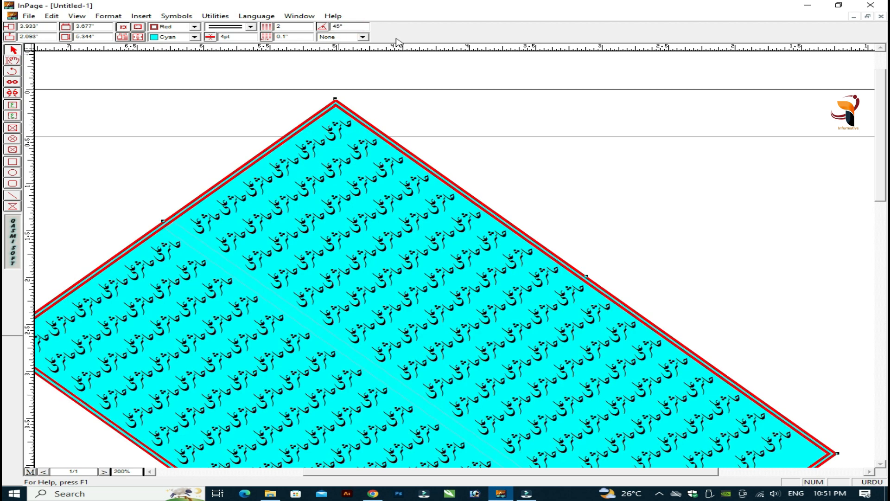
left_click(337, 26)
type("-")
key("Return")
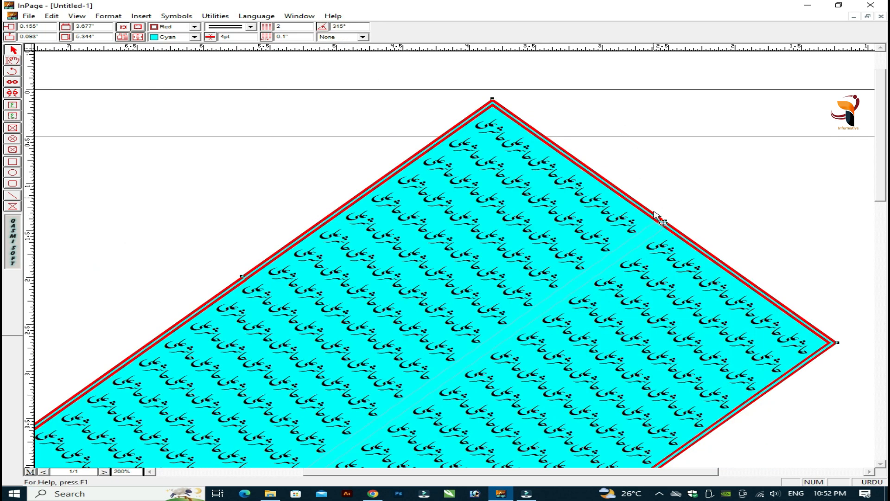
Step: Reset the box's rotation from 315° back to 0° and deselect it
key("ctrl+0")
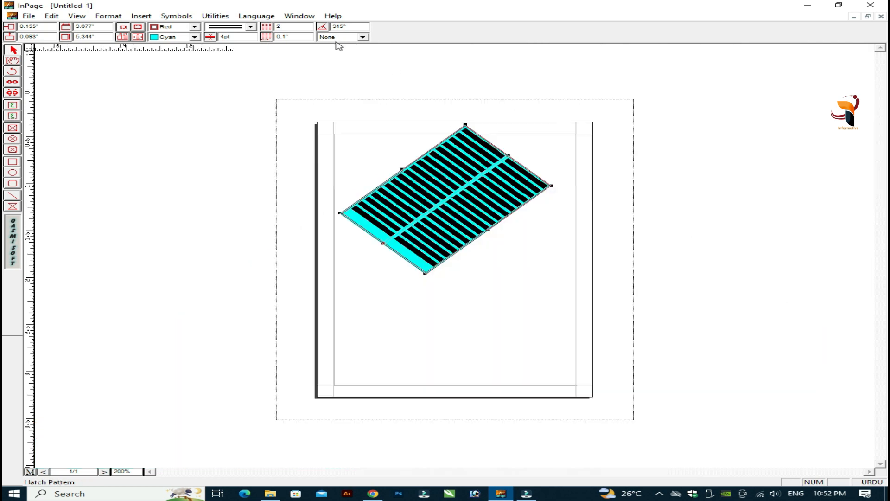
key("ctrl+5")
key("ctrl+1")
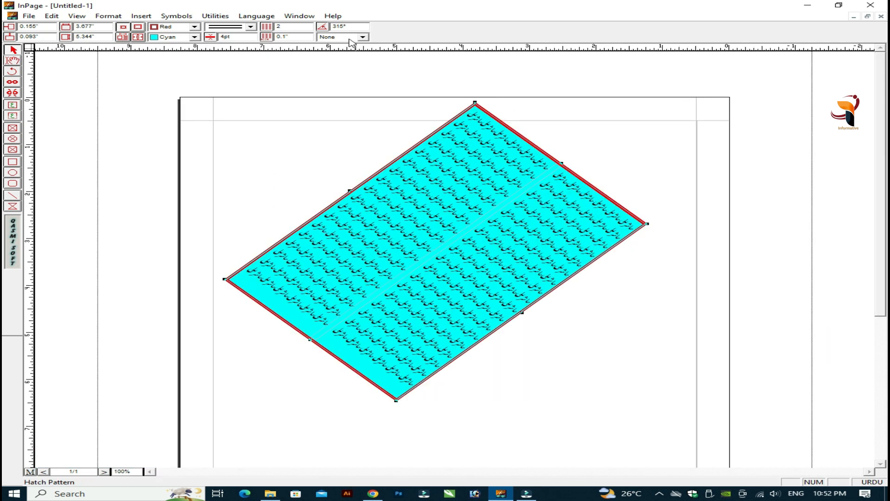
left_click_drag(350, 27, 276, 31)
type("0")
key("Return")
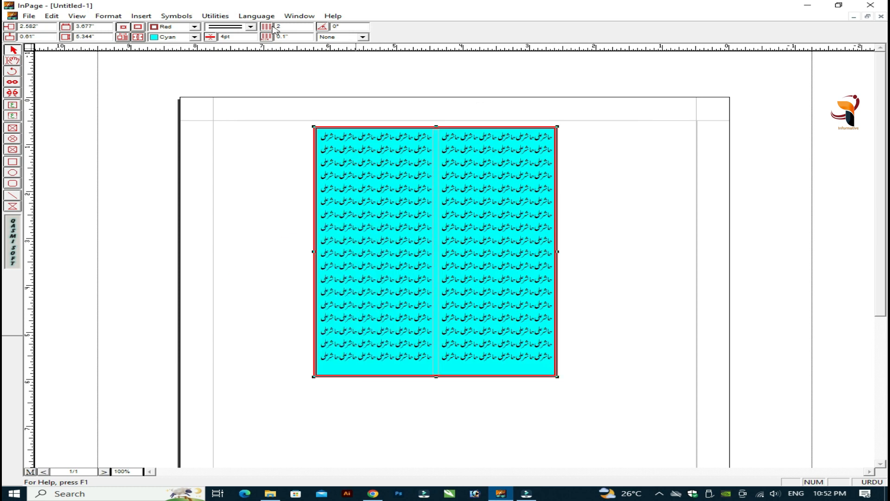
left_click(12, 61)
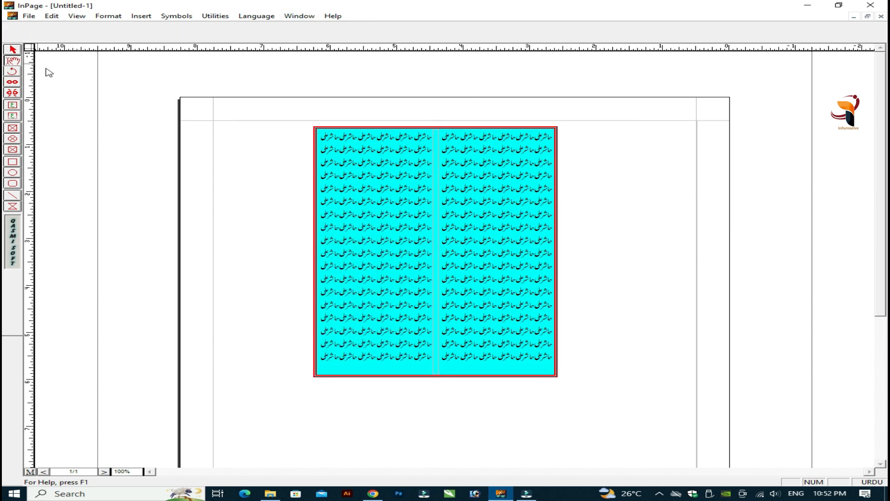
left_click(638, 177)
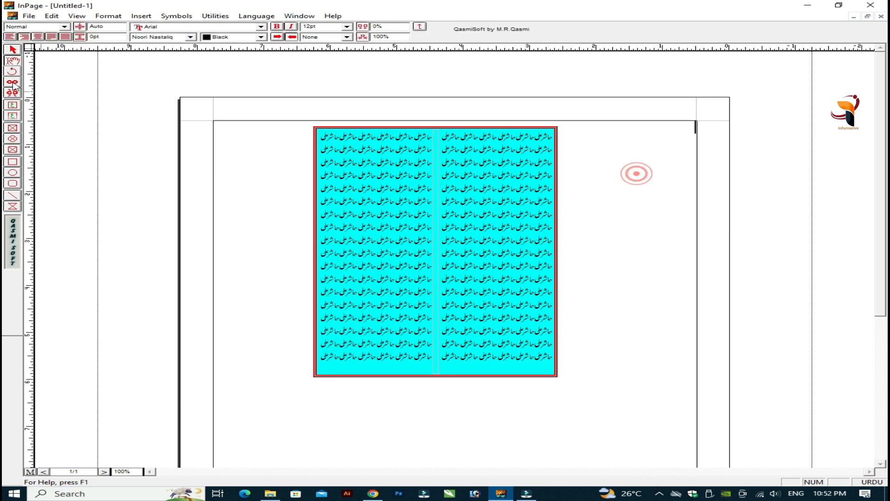
Step: Shift the two-column cyan box slightly right, then release it with the Text tool
left_click(437, 129)
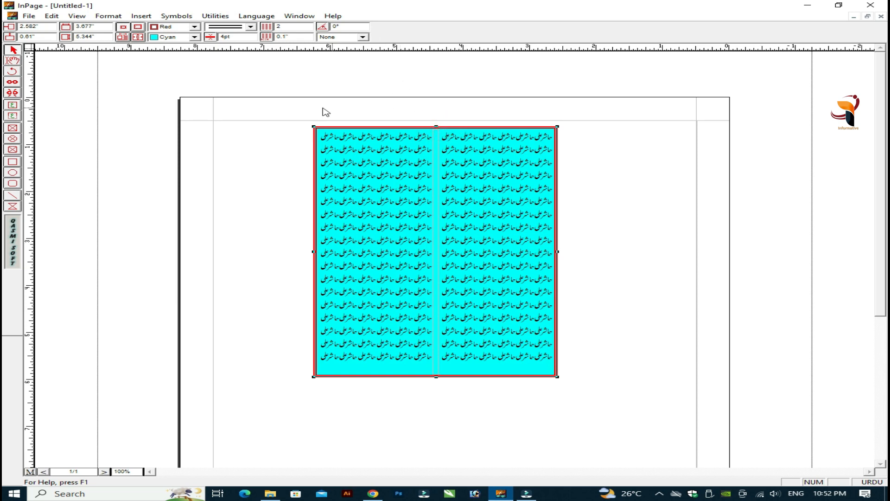
left_click(405, 127)
left_click_drag(391, 130, 419, 134)
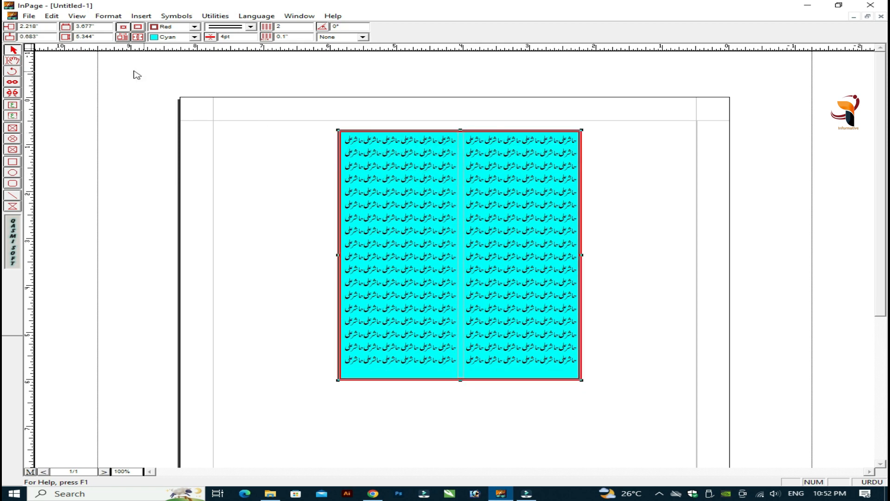
left_click(424, 129)
left_click(13, 61)
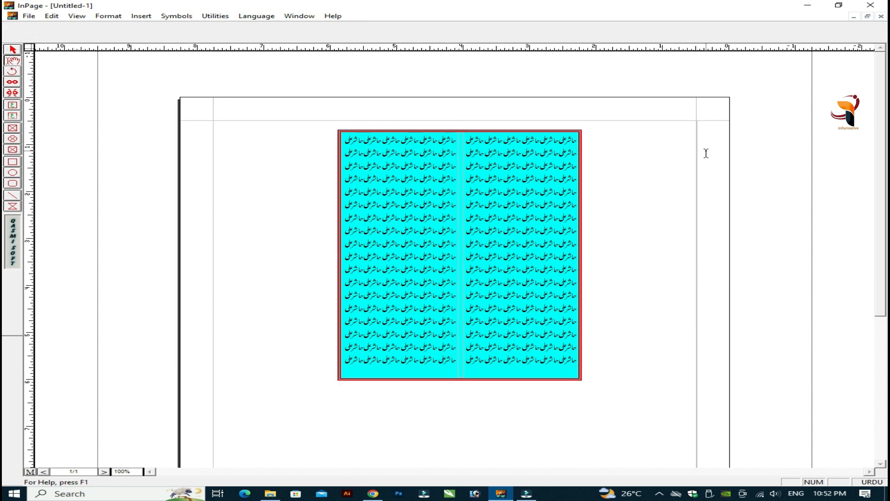
left_click(656, 156)
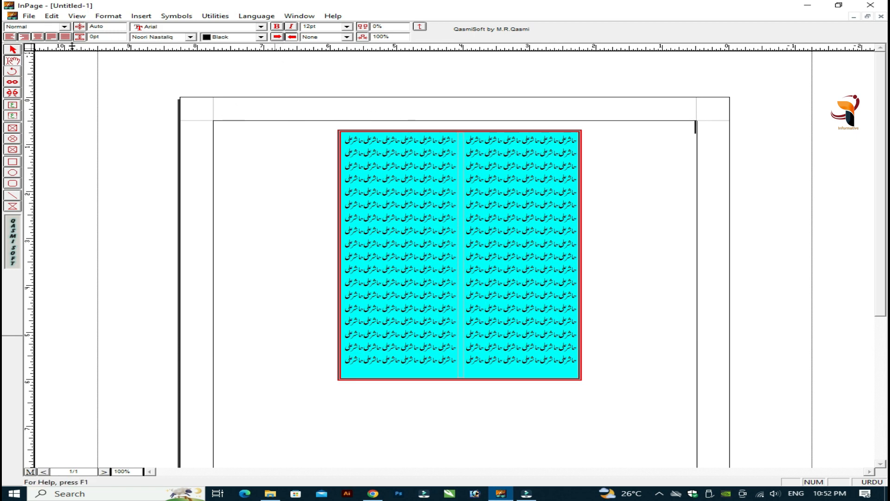
left_click(13, 50)
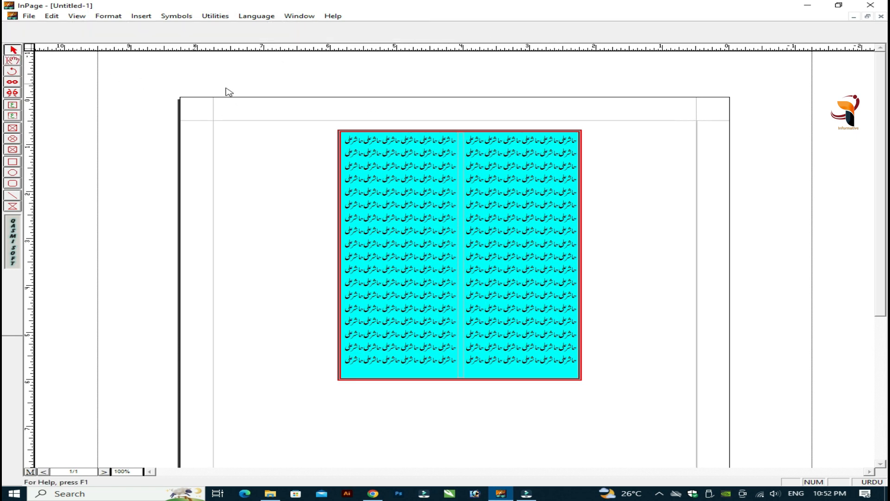
left_click(422, 135)
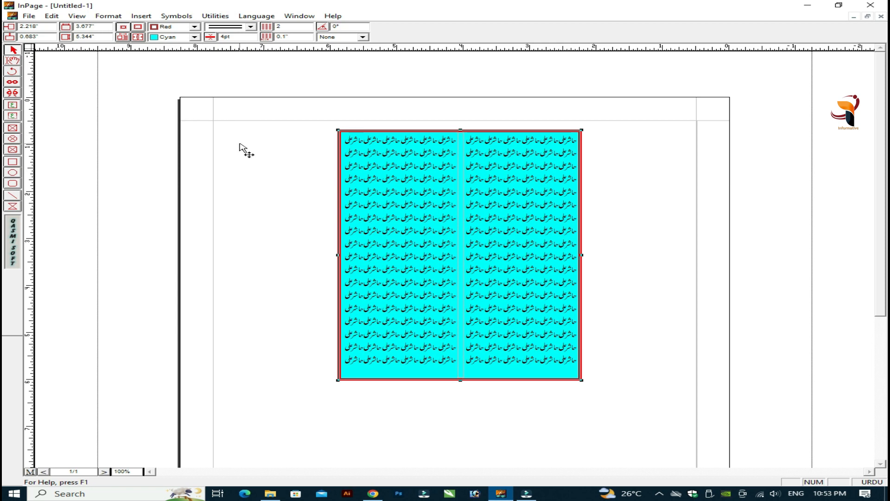
left_click(15, 60)
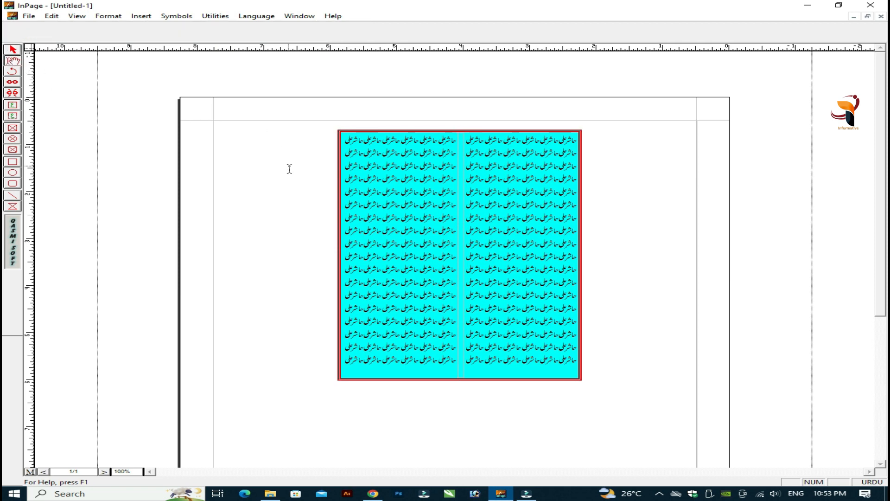